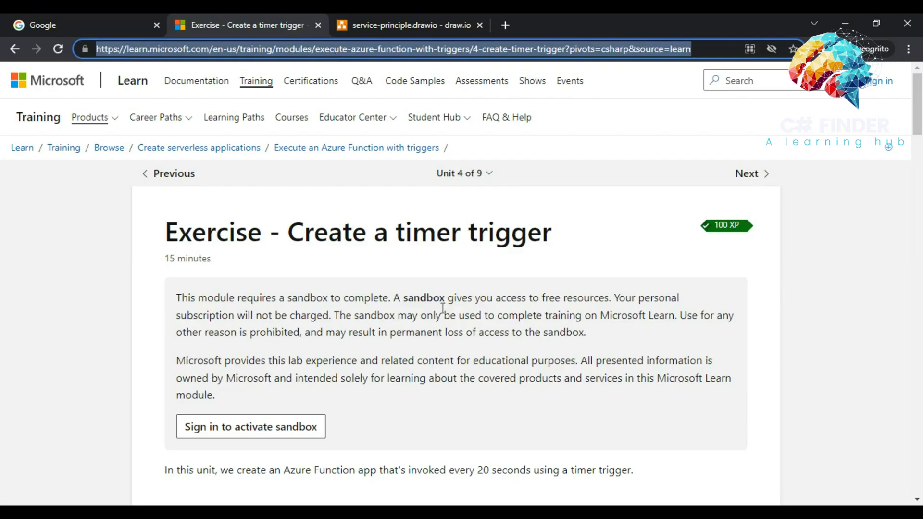
- Leave the Learn timer-trigger exercise and bring the Google start page tab forward
left_click_drag(920, 104, 920, 118)
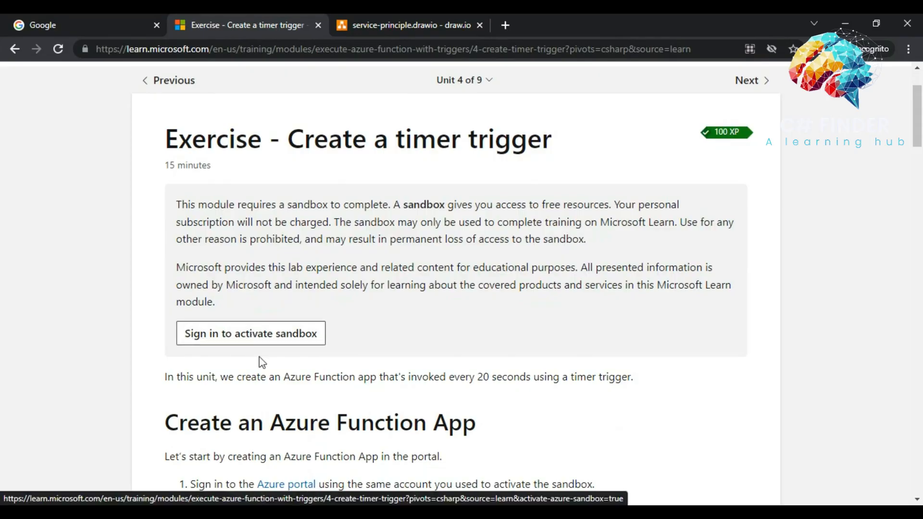
left_click(75, 22)
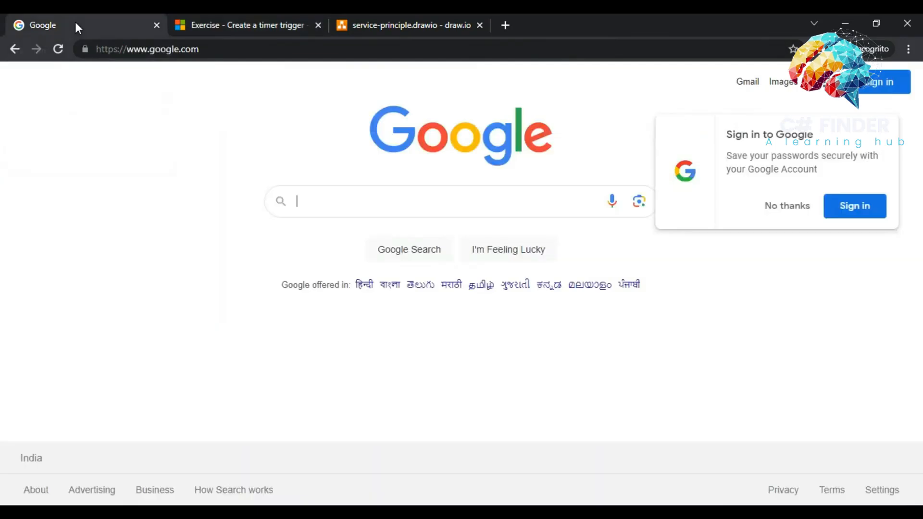
- Go to portal.azure.com by typing 'port' in the address bar and taking the suggestion
left_click(155, 48)
type("portal.azure")
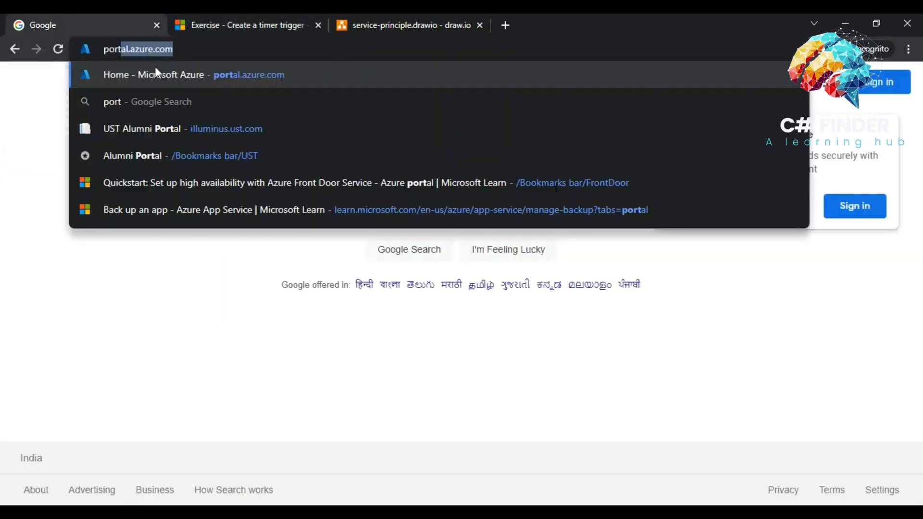
left_click(155, 72)
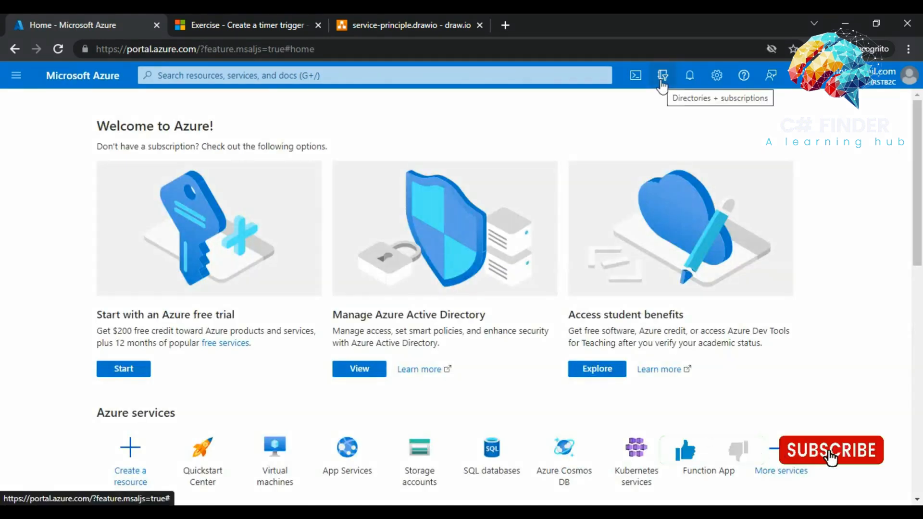
- View the portal's Directories + subscriptions settings, then return to the timer-trigger exercise tab
left_click(661, 82)
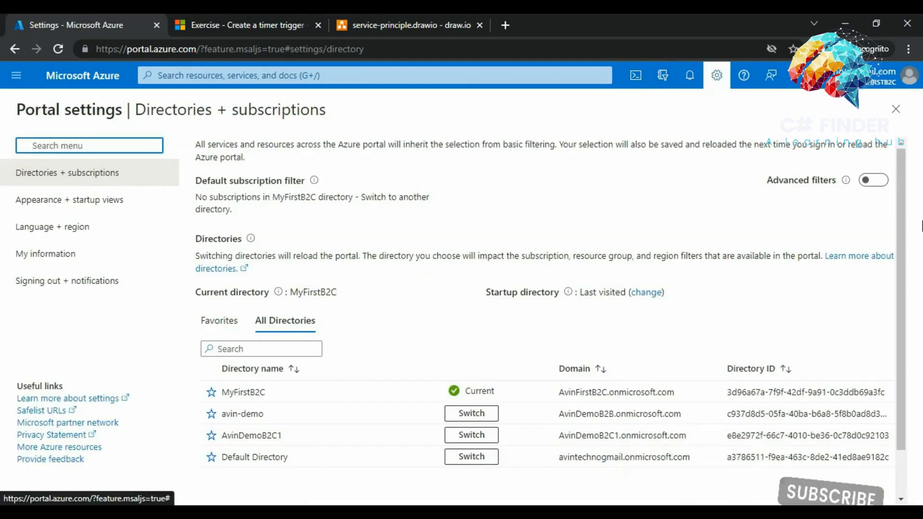
left_click_drag(902, 255, 902, 268)
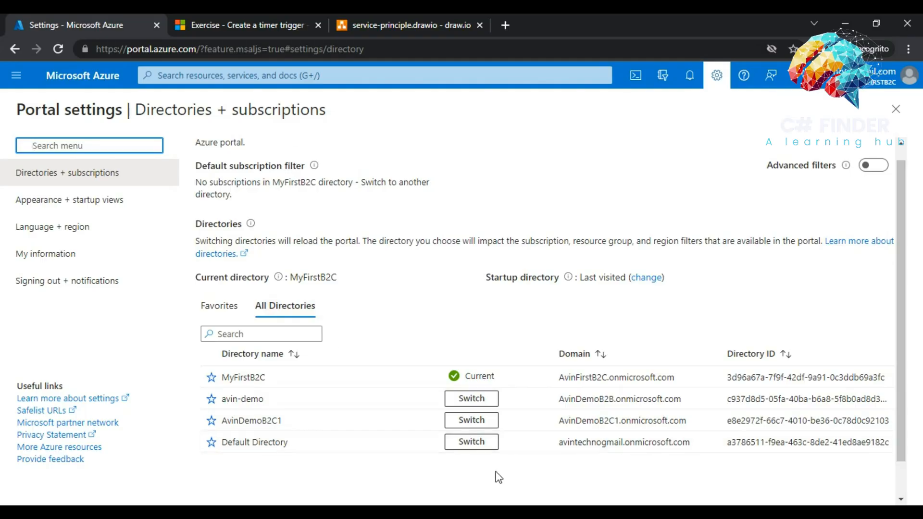
left_click(216, 21)
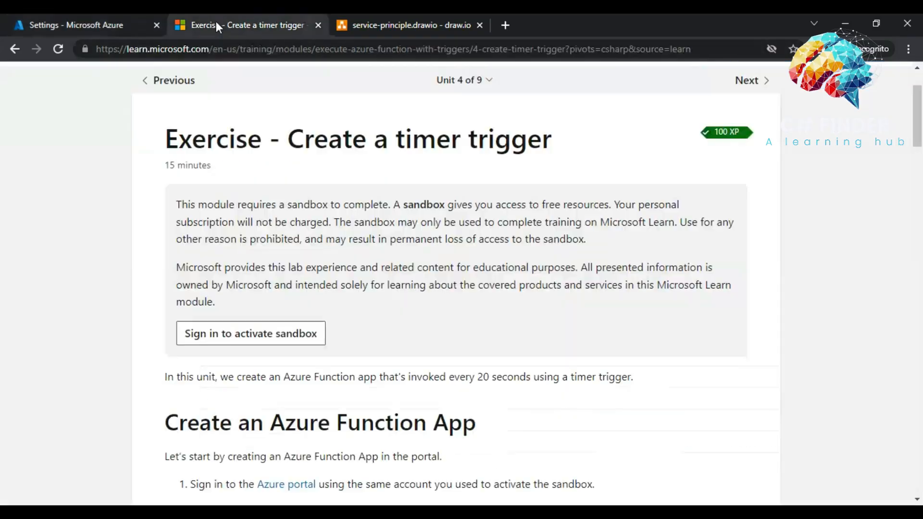
- Sign in to activate the sandbox using your account e-mail address
left_click(217, 336)
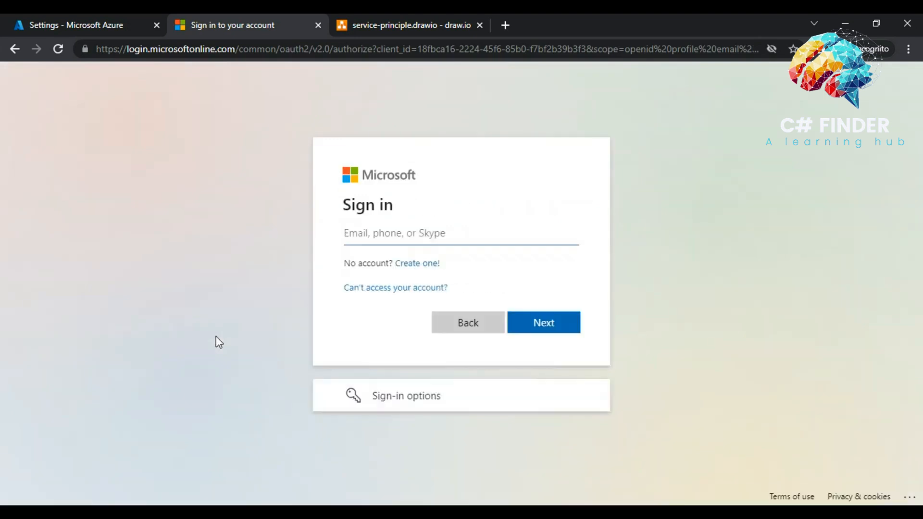
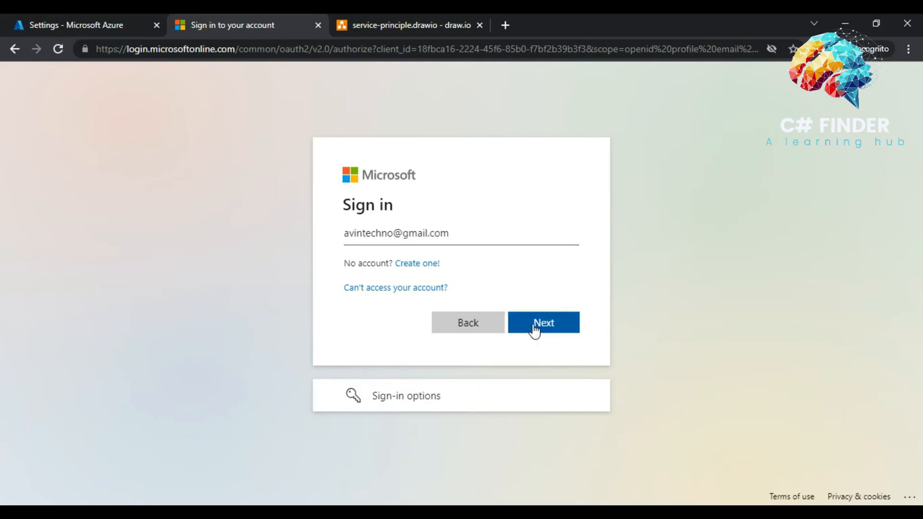
right_click(530, 325)
left_click(527, 330)
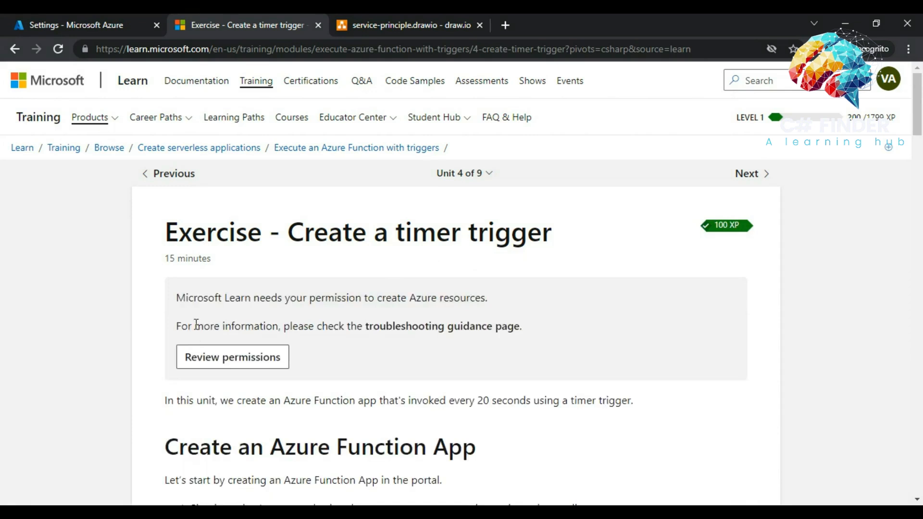
- Review and accept the Microsoft Learn Sandbox permissions, activating a 3 hr 59 min sandbox
left_click(214, 365)
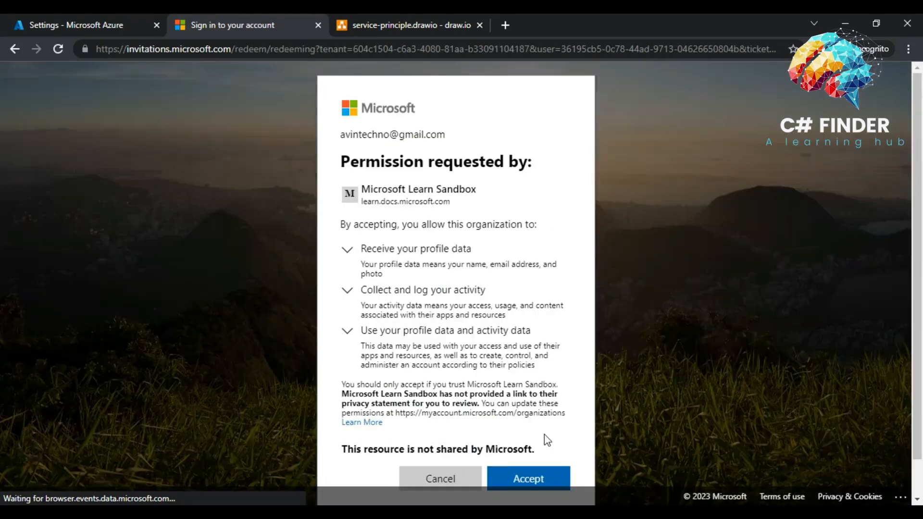
left_click(529, 484)
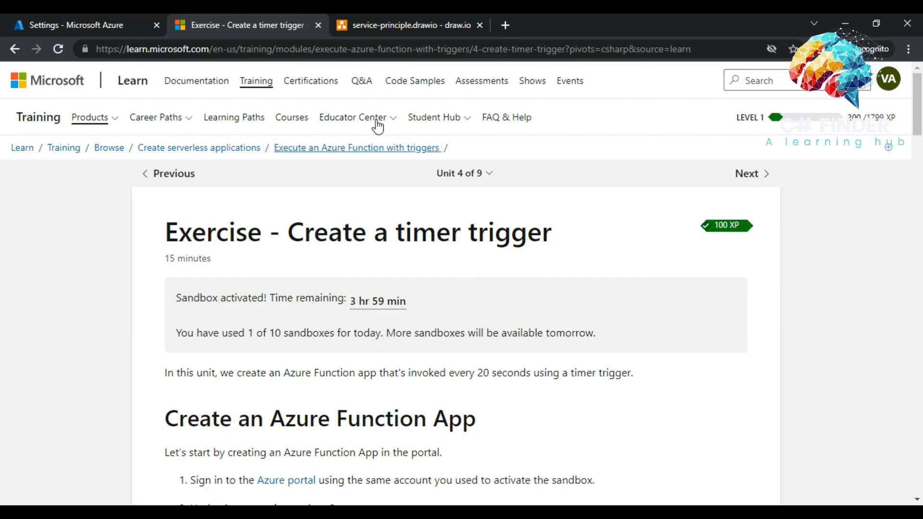
- Reload Directories + subscriptions and switch the portal to the Microsoft Learn Sandbox directory
left_click(59, 25)
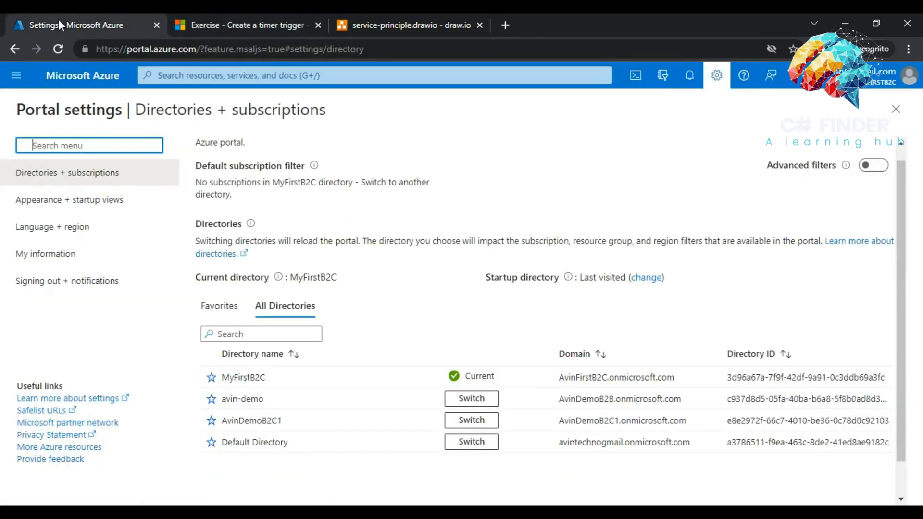
left_click(715, 77)
left_click(715, 77)
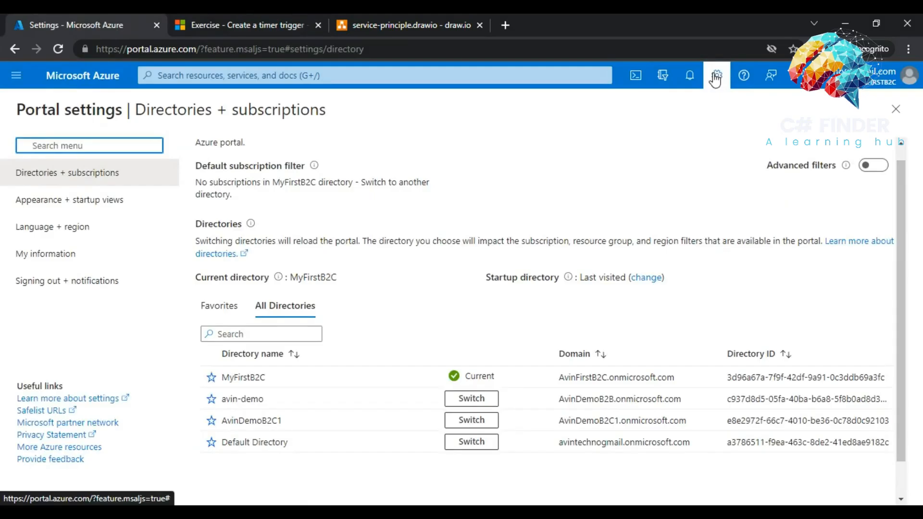
left_click(59, 47)
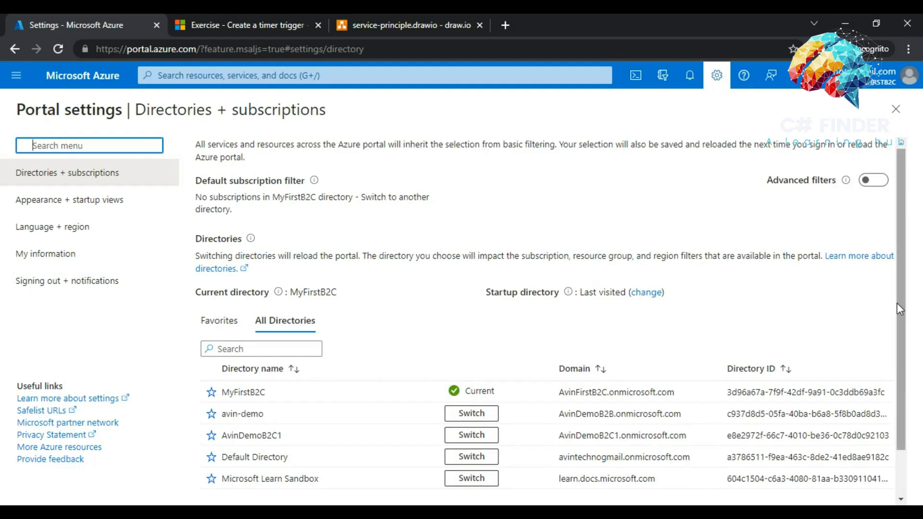
scroll(910, 367, "down", 1)
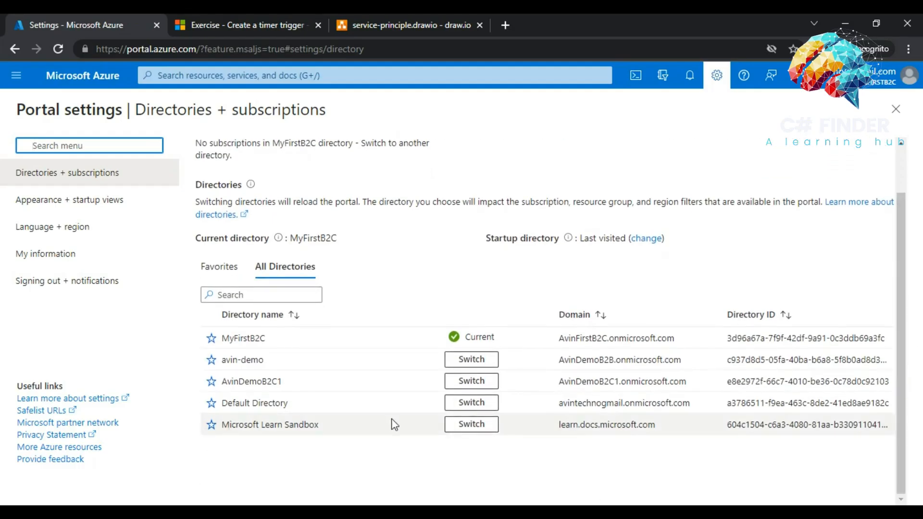
left_click(460, 429)
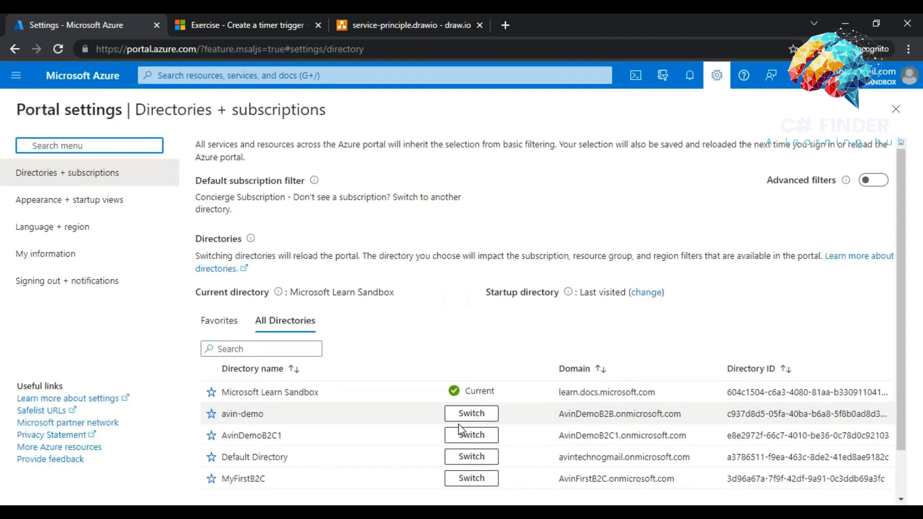
- Return to the Azure portal home page from the navigation menu
left_click_drag(238, 393, 334, 399)
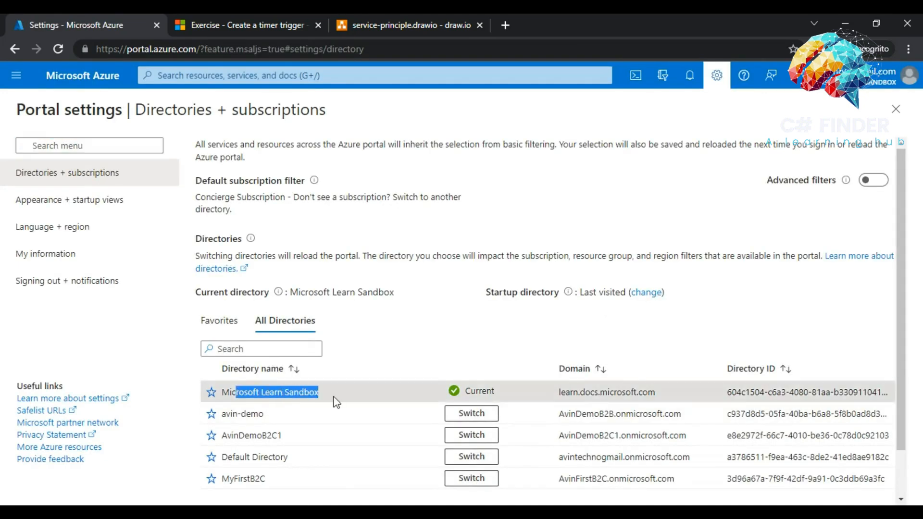
left_click(16, 75)
left_click(34, 124)
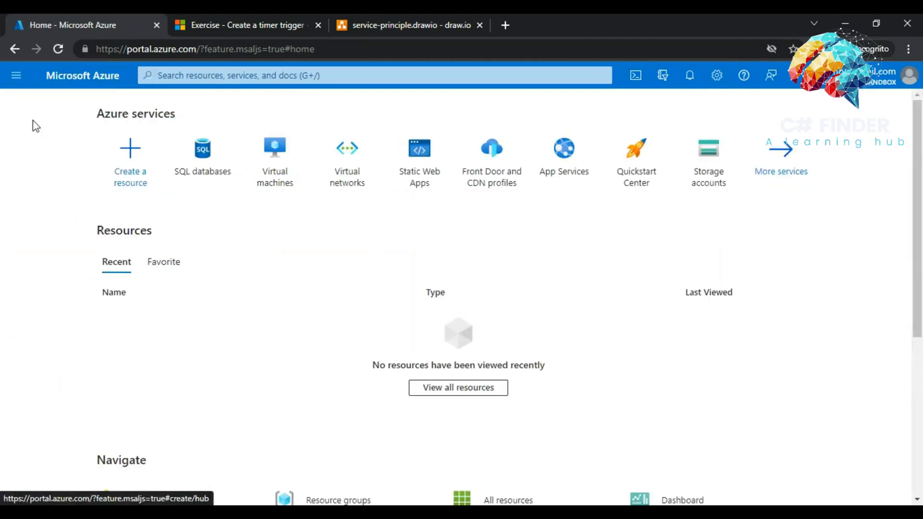
- Check the Concierge Subscription, then list resource groups, showing one learn group in West US
left_click_drag(918, 243, 918, 266)
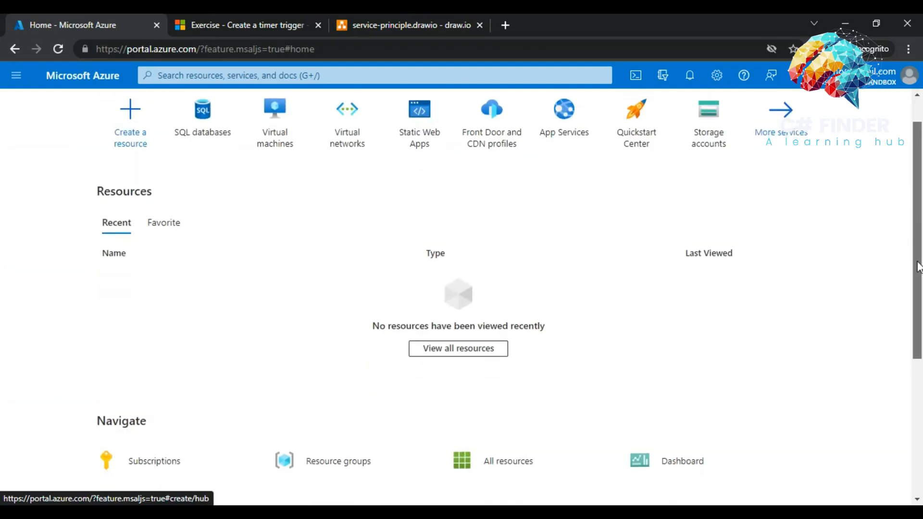
left_click(135, 465)
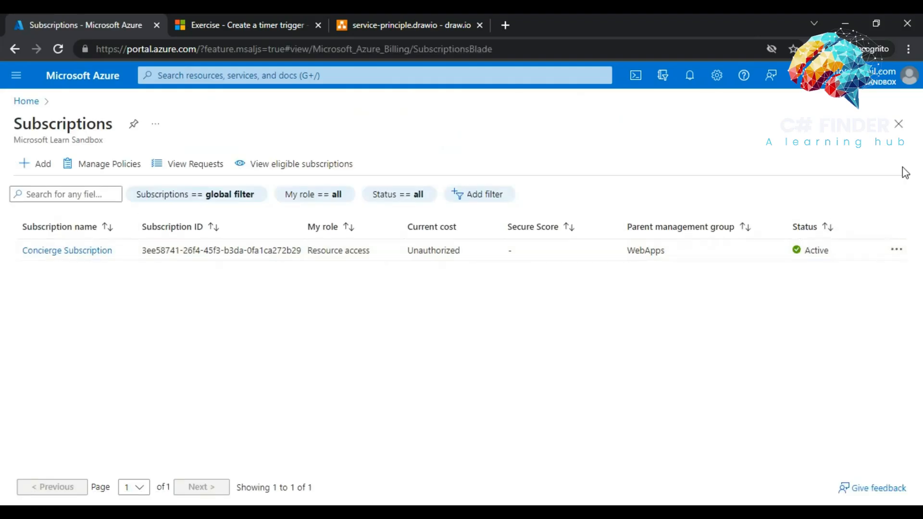
left_click(900, 129)
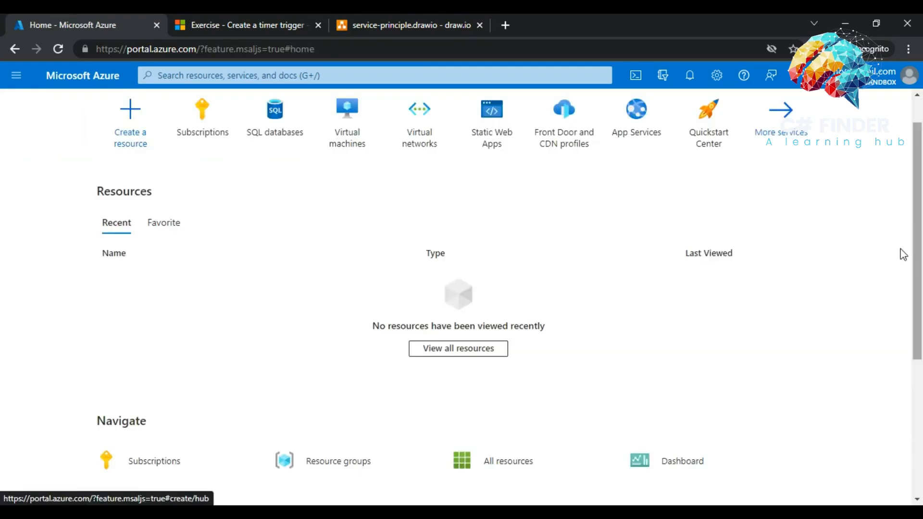
left_click_drag(914, 261, 914, 285)
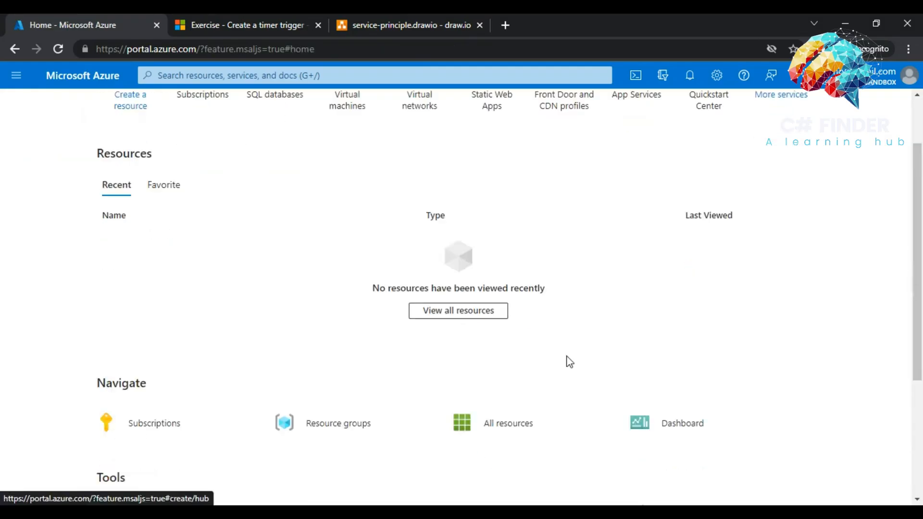
left_click(325, 422)
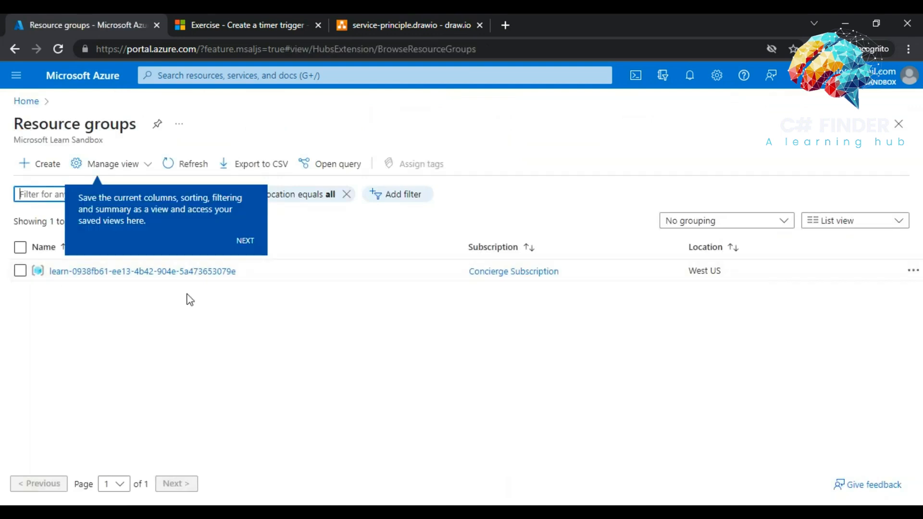
- Dismiss the tour tips and open the learn resource group with its cloudshell storage account
left_click(244, 243)
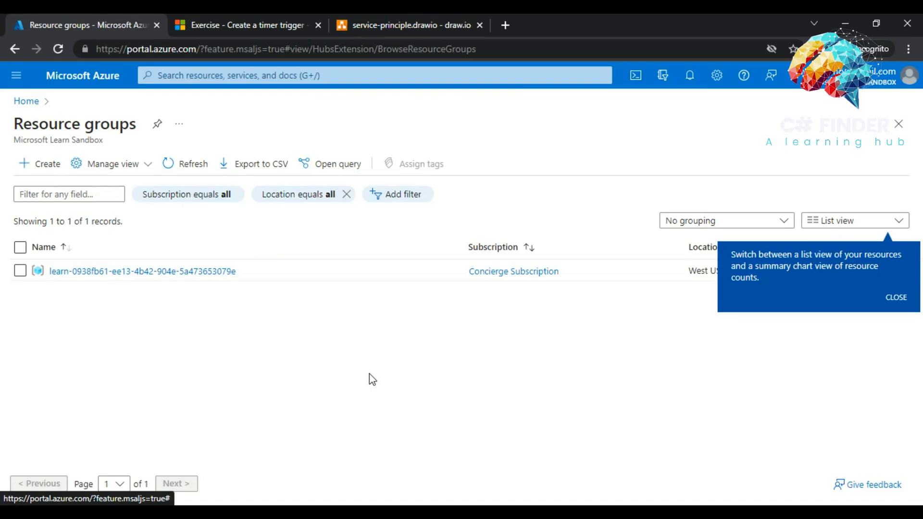
left_click(893, 302)
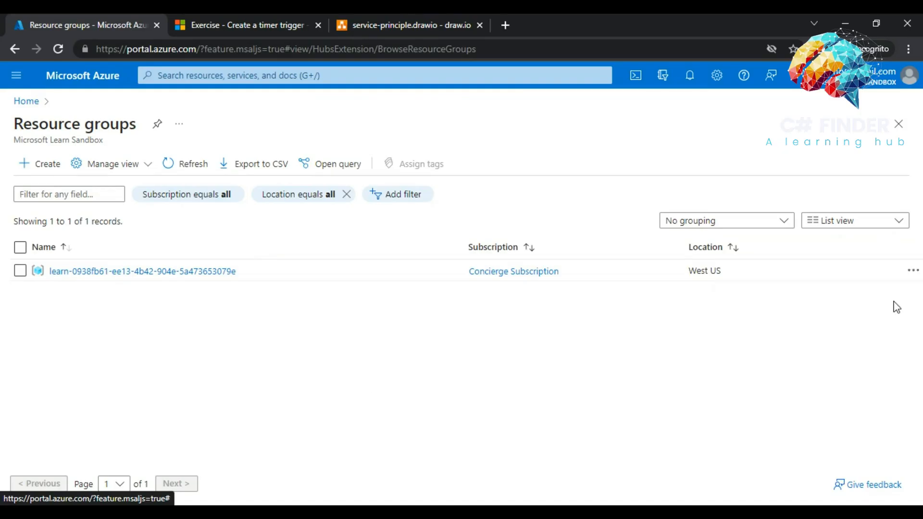
left_click(87, 272)
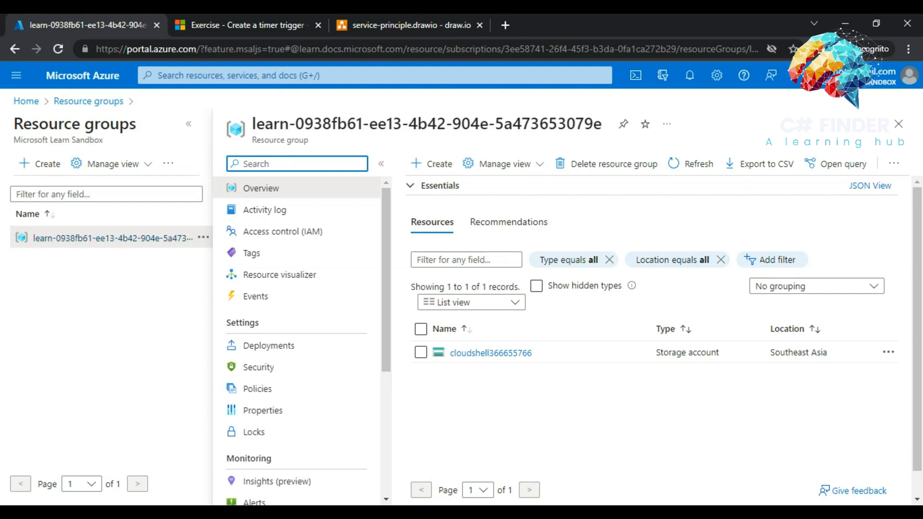
- Glance at the draw.io architecture diagram, then search the portal for 'app service plan'
left_click(542, 513)
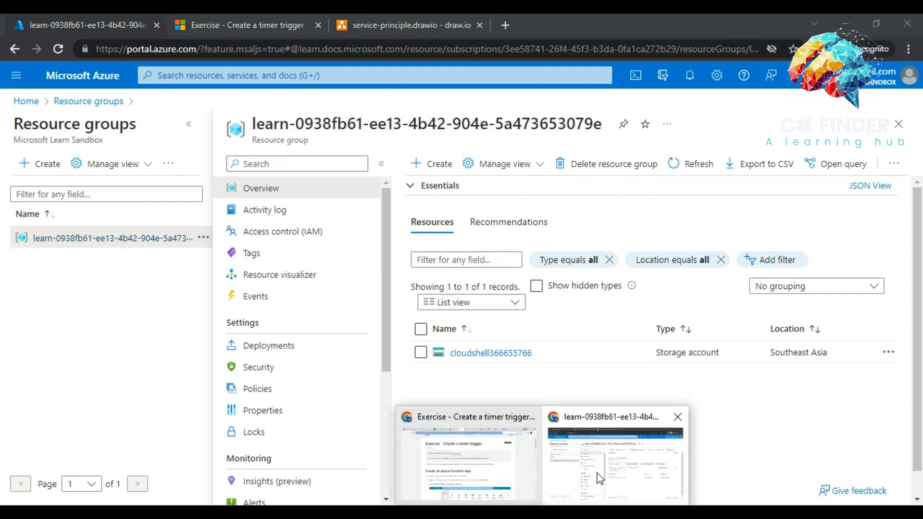
left_click(363, 18)
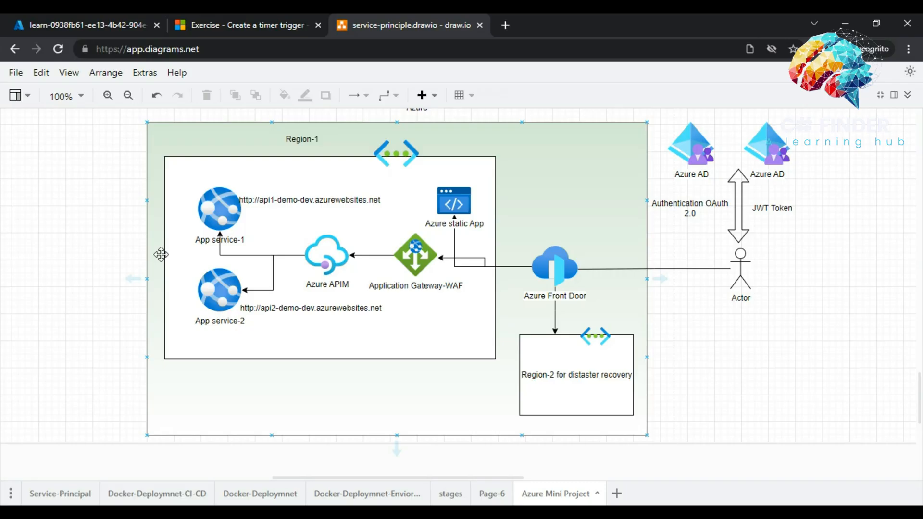
left_click(103, 25)
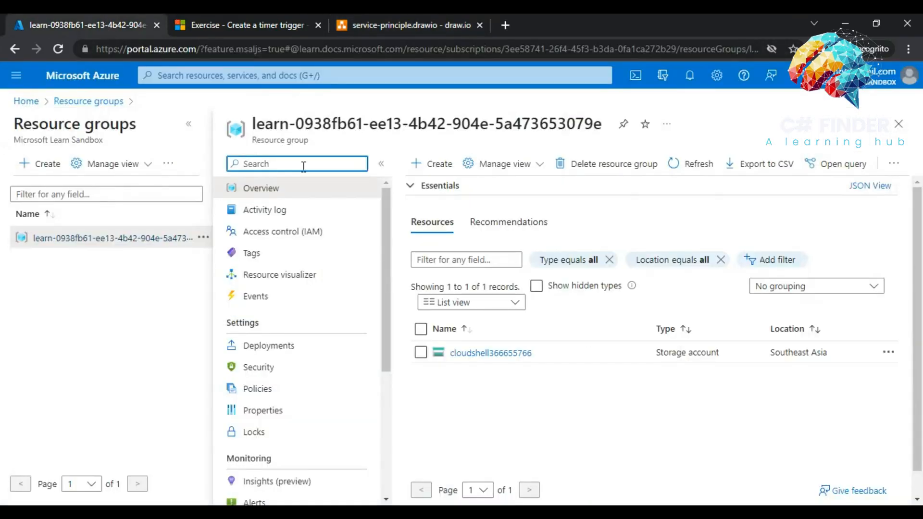
left_click(297, 77)
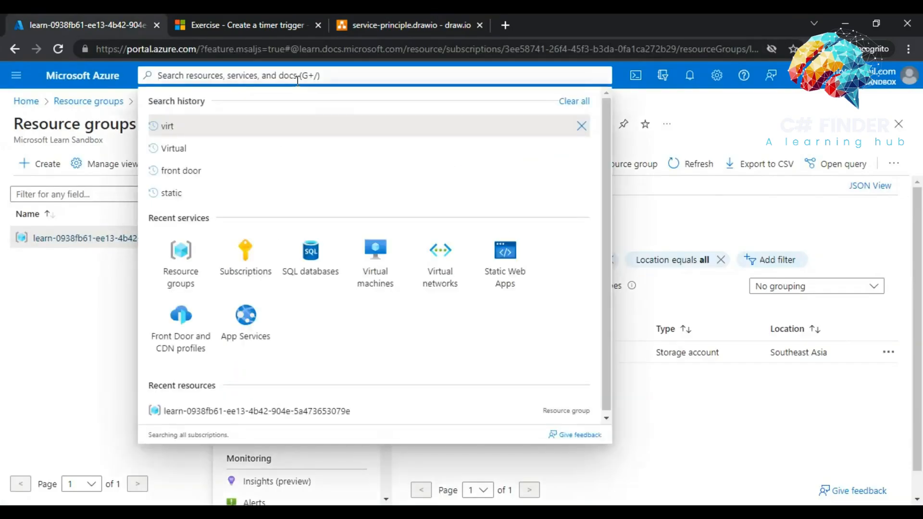
type("app")
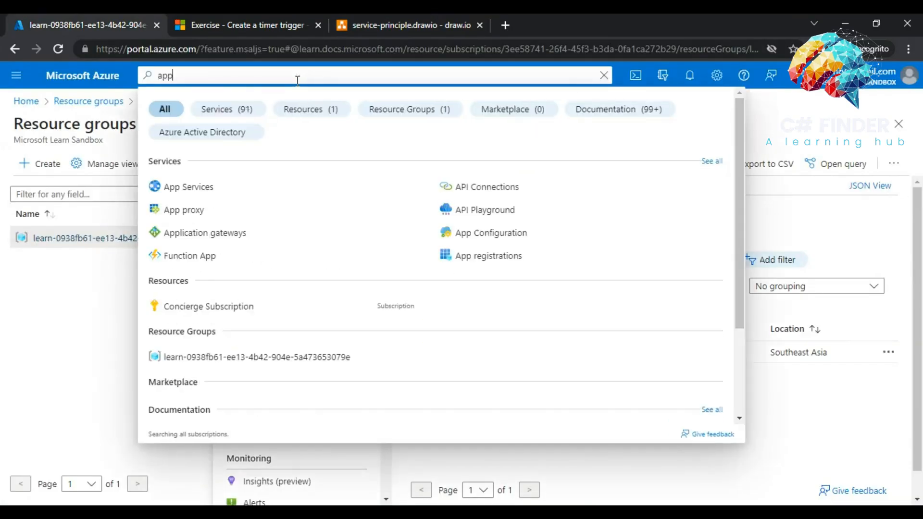
type(" service plan")
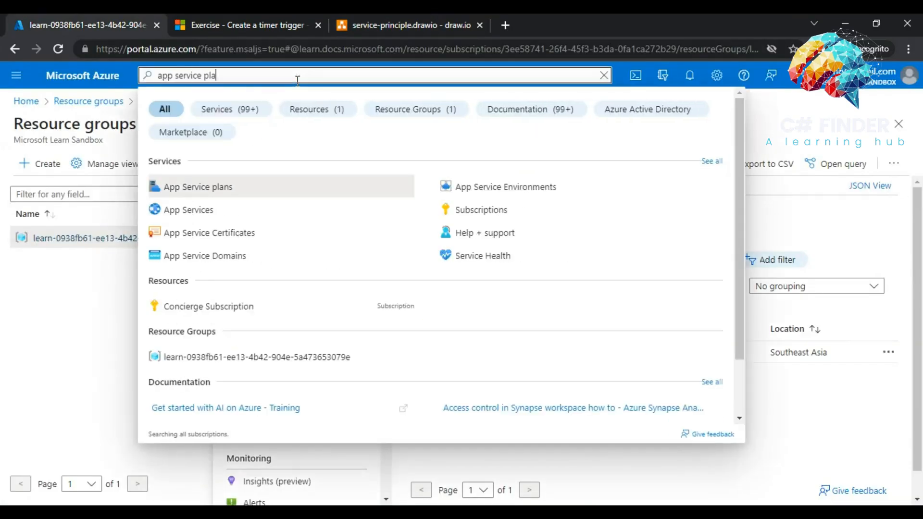
- Open App Service plans from the search results and start a new plan from the empty list
left_click(184, 186)
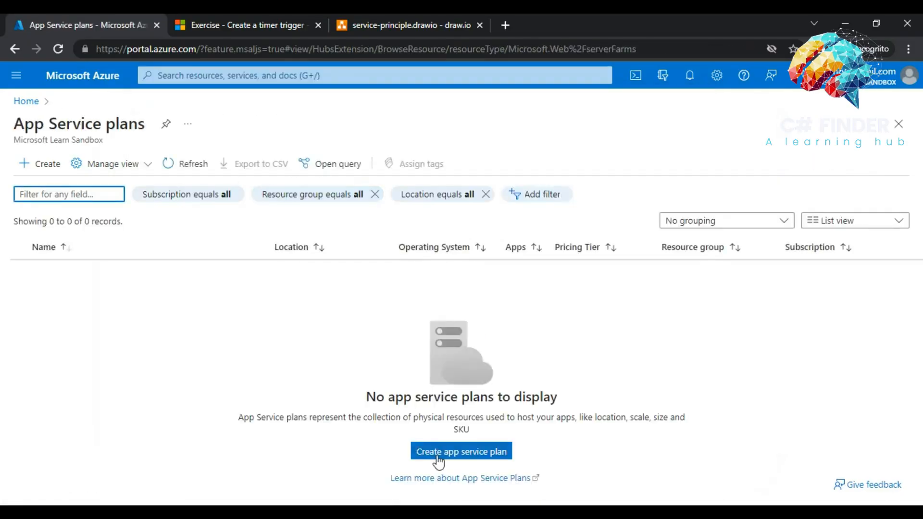
left_click(438, 456)
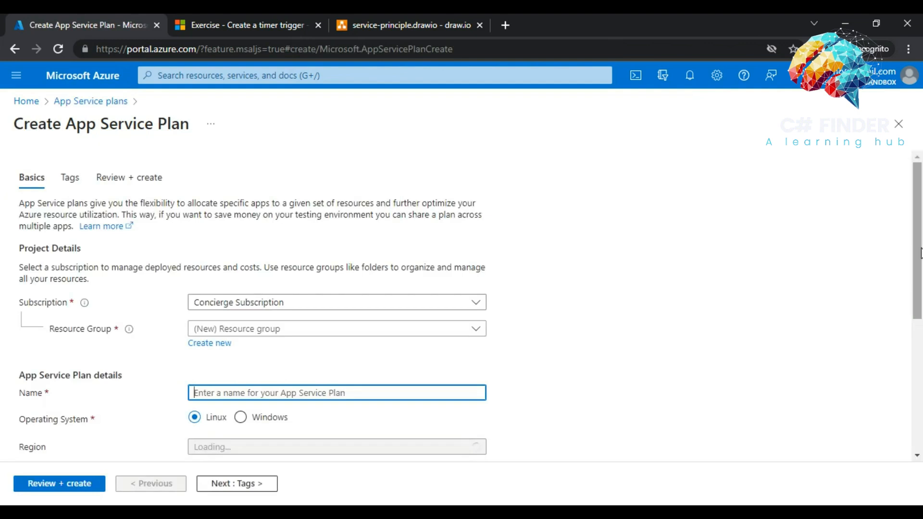
- Fill the plan form: learn resource group, name asp-learn-eu-d, pricing plan Basic B1
left_click_drag(918, 256, 918, 308)
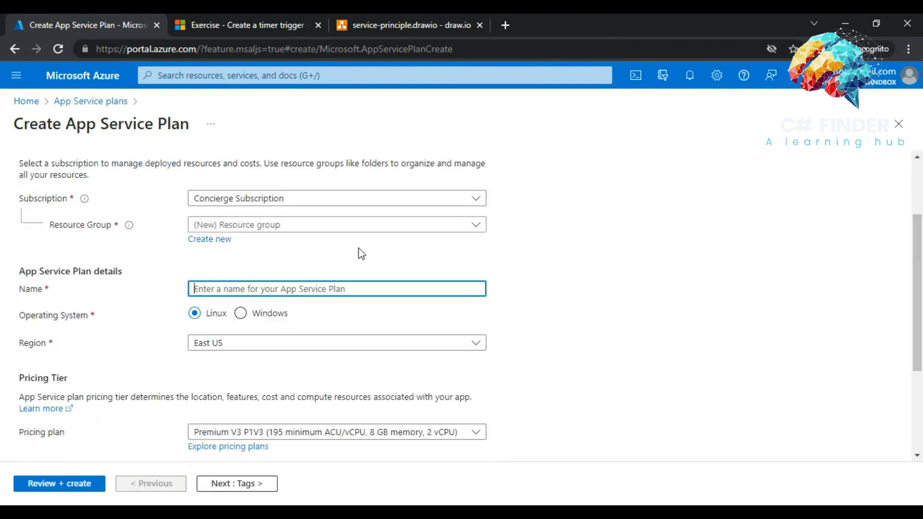
left_click(253, 229)
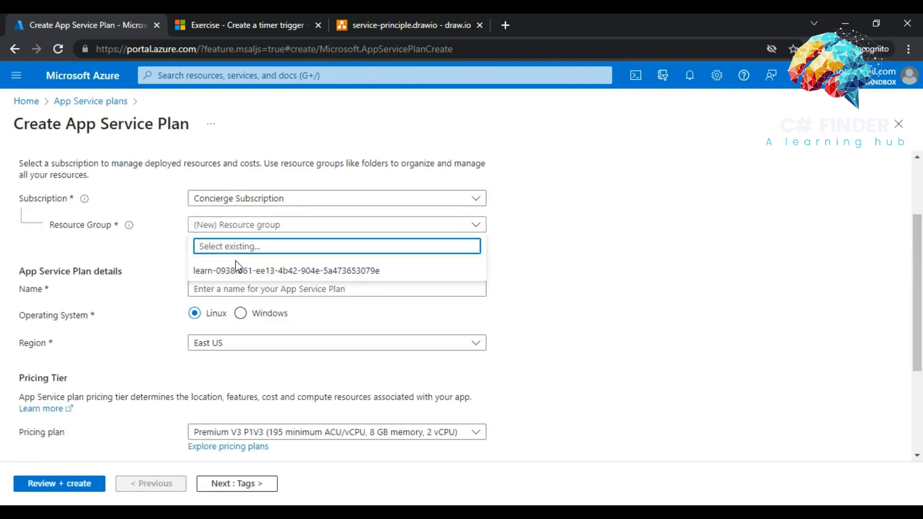
left_click(229, 272)
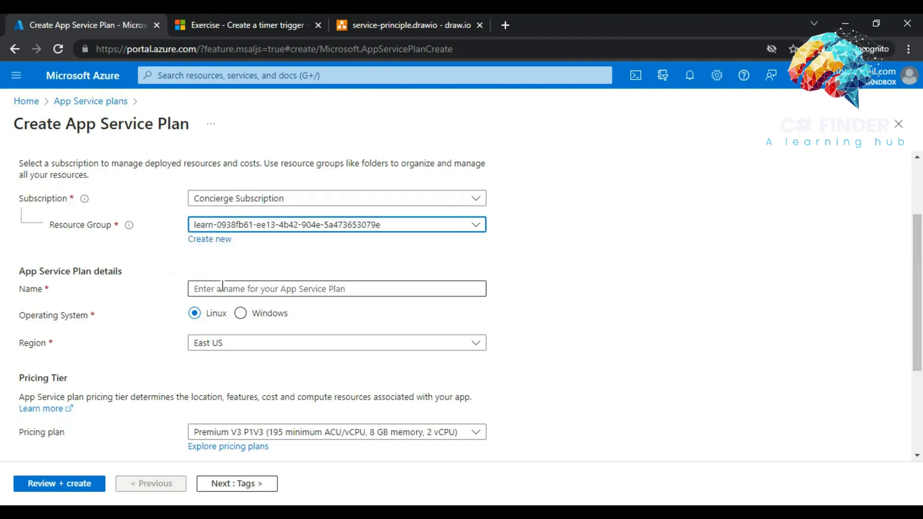
left_click(222, 286)
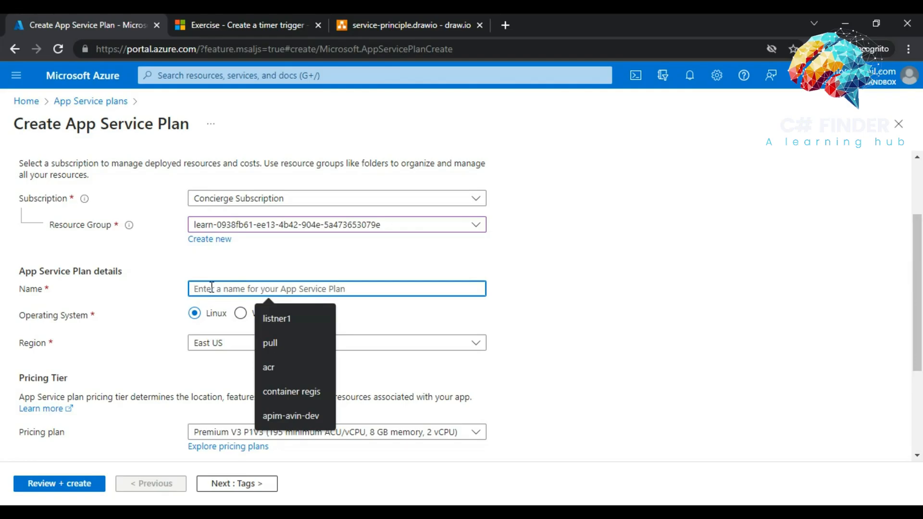
type("a")
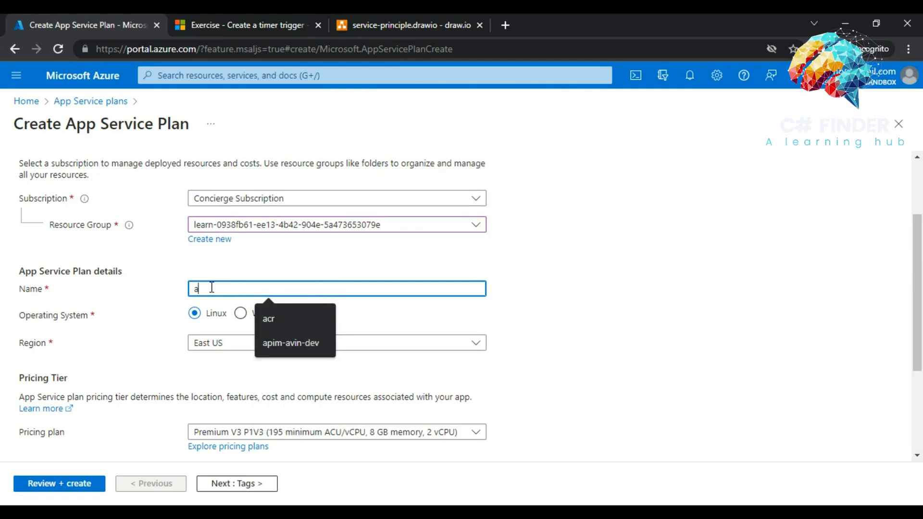
type("sp")
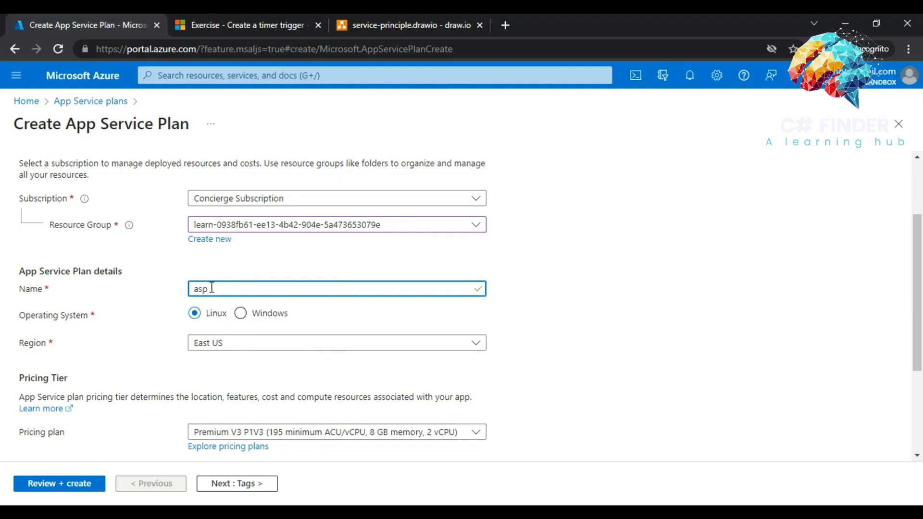
type("-learn-eu-d")
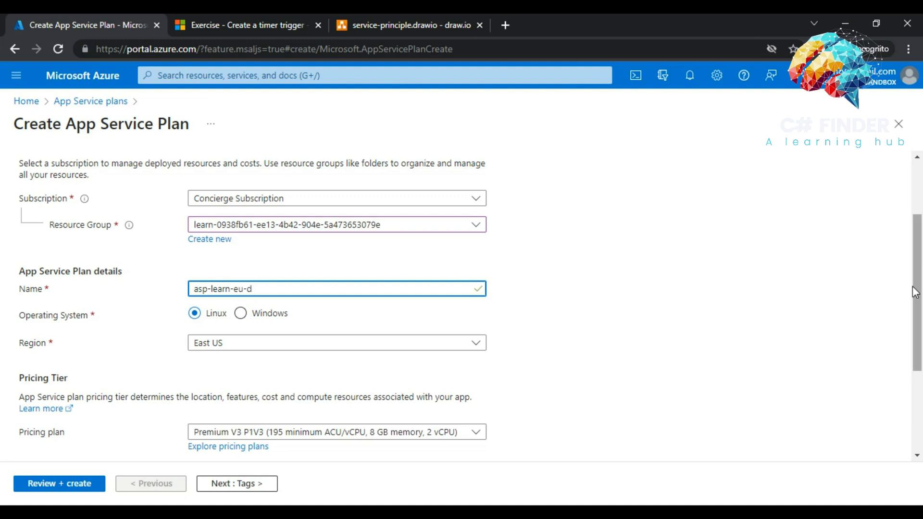
left_click_drag(917, 291, 908, 332)
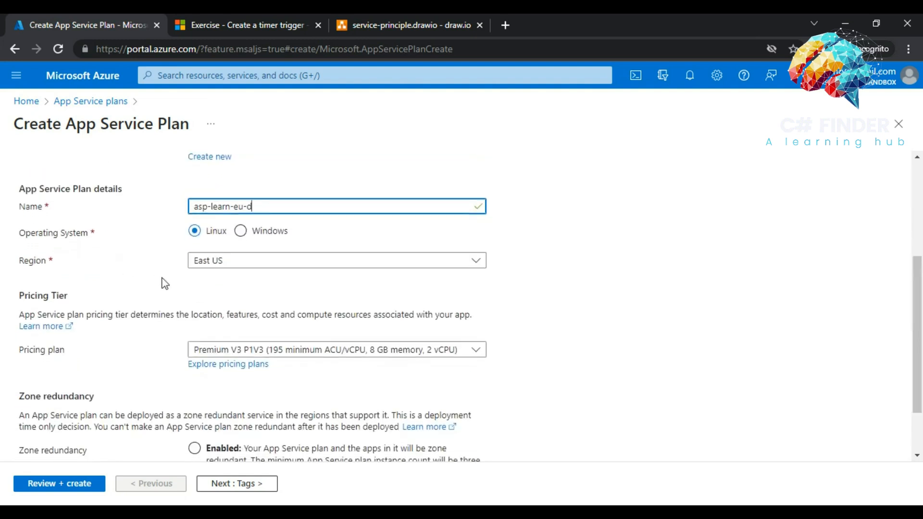
left_click(272, 352)
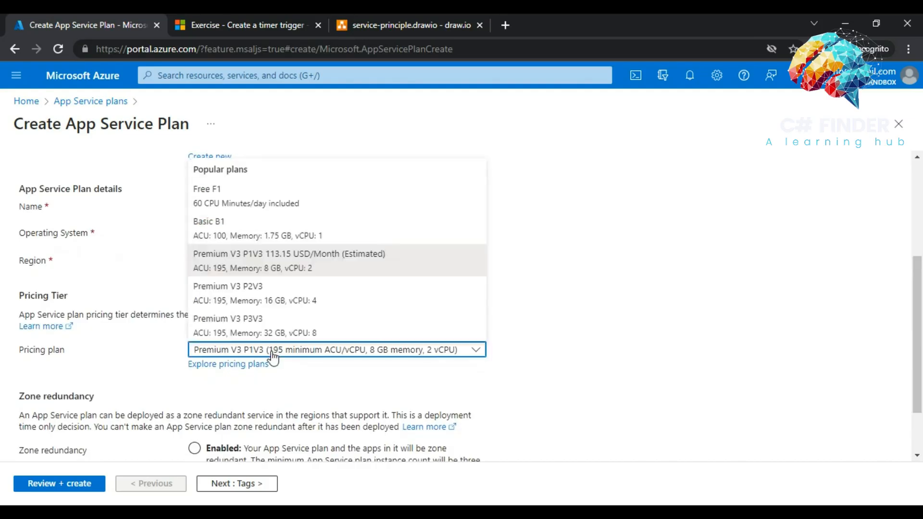
left_click(220, 235)
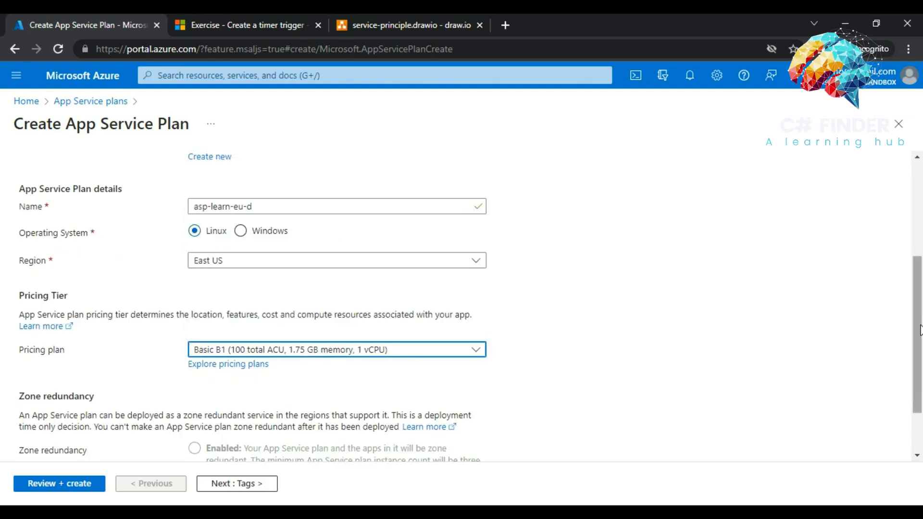
left_click_drag(920, 331, 907, 416)
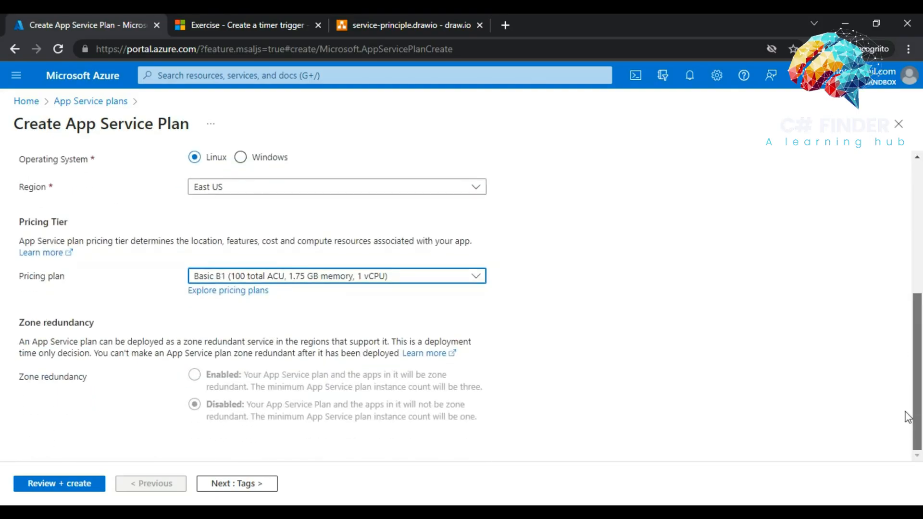
- Validate the asp-learn-eu-d plan, see the policy-violation failure, and go back to Basics
left_click(68, 489)
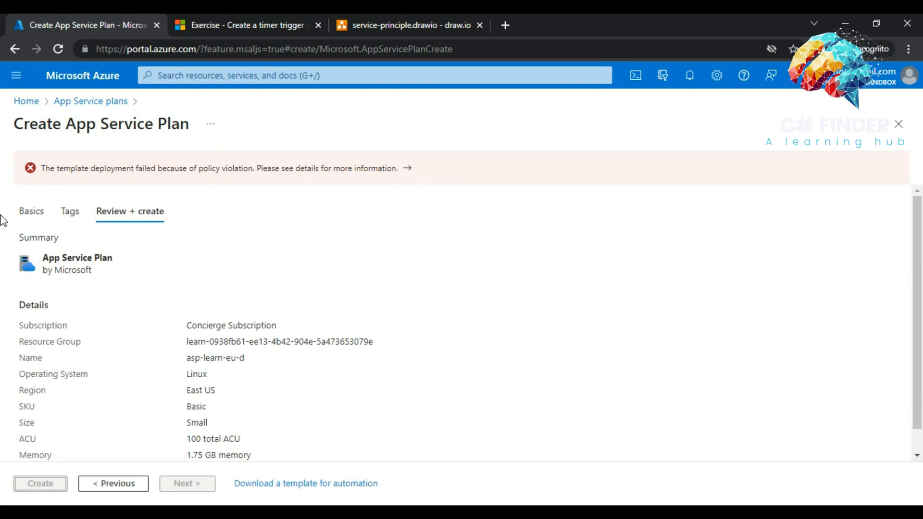
left_click(32, 219)
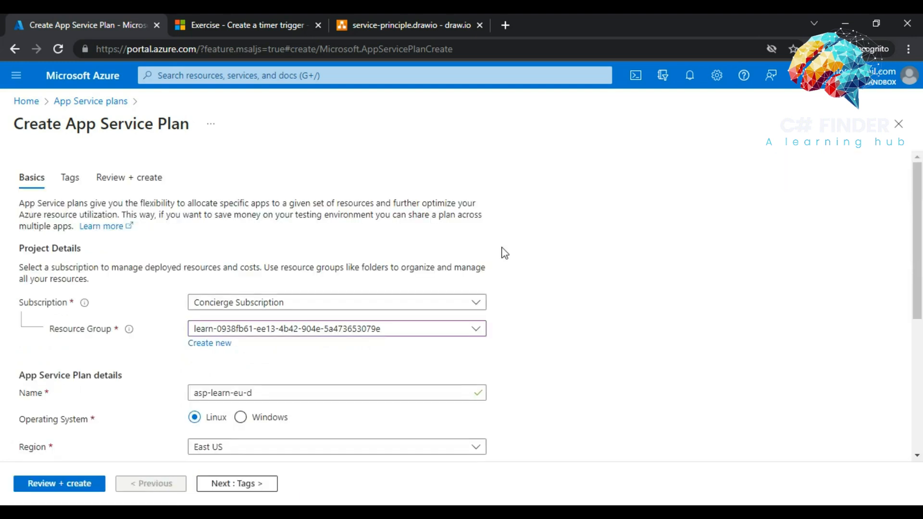
- Switch the asp-learn-eu-d plan from Linux to Windows on the Shared D1 tier, keeping East US
left_click_drag(918, 264, 919, 367)
left_click(327, 331)
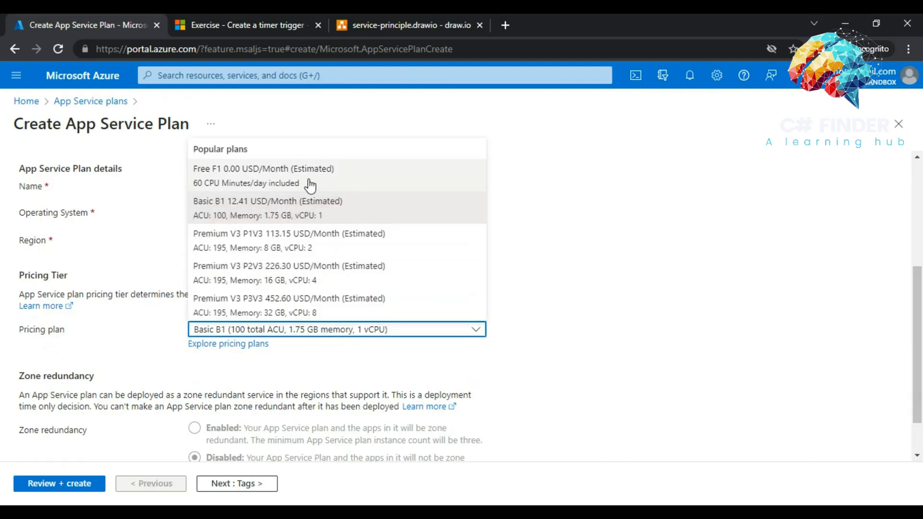
left_click(270, 216)
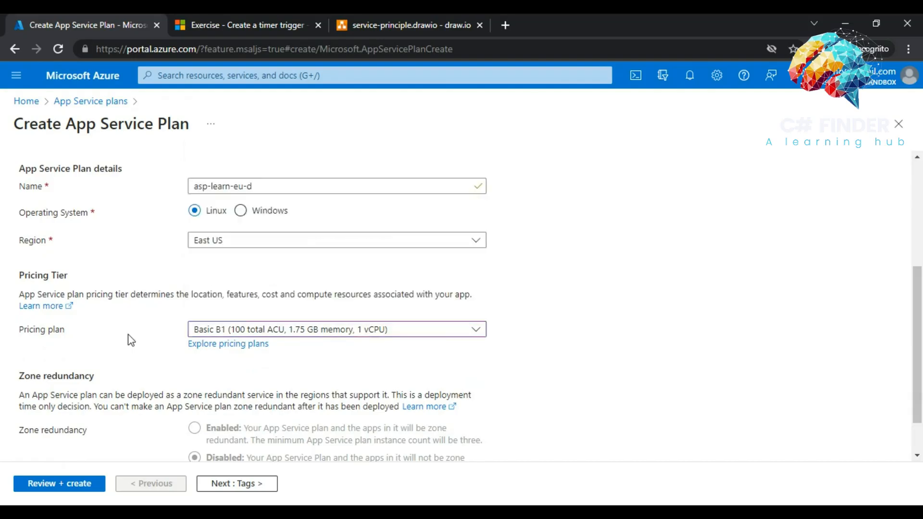
left_click(239, 214)
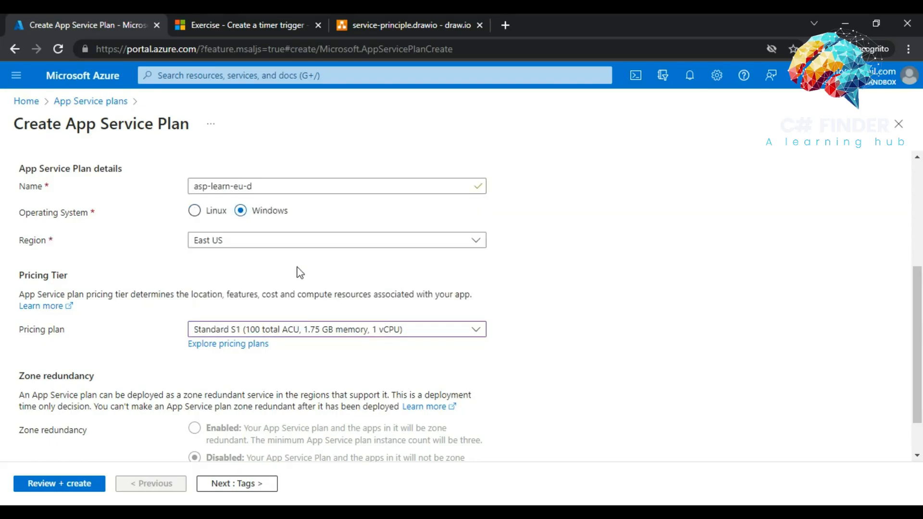
left_click(285, 332)
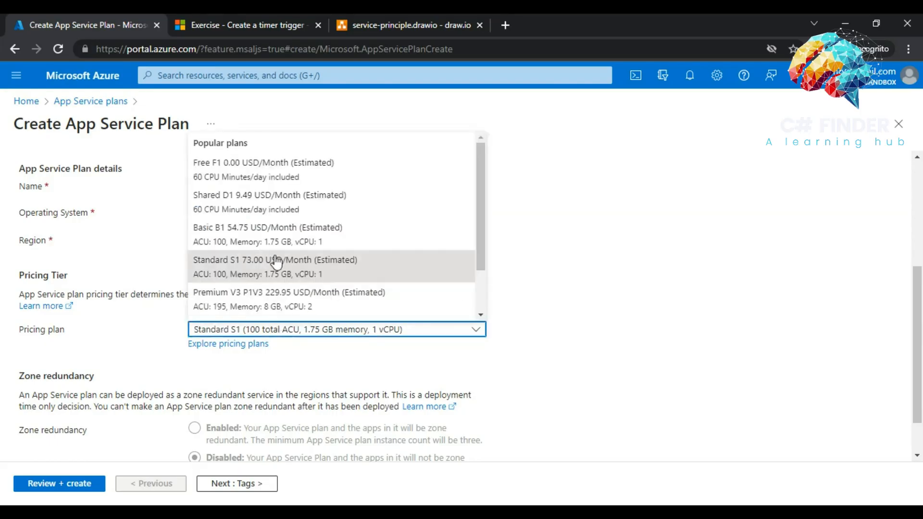
left_click(246, 211)
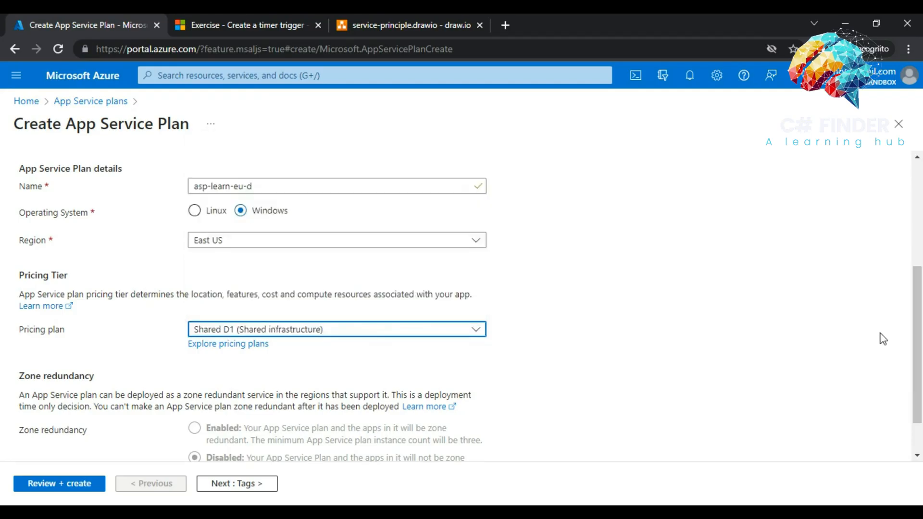
scroll(920, 321, "down", 2)
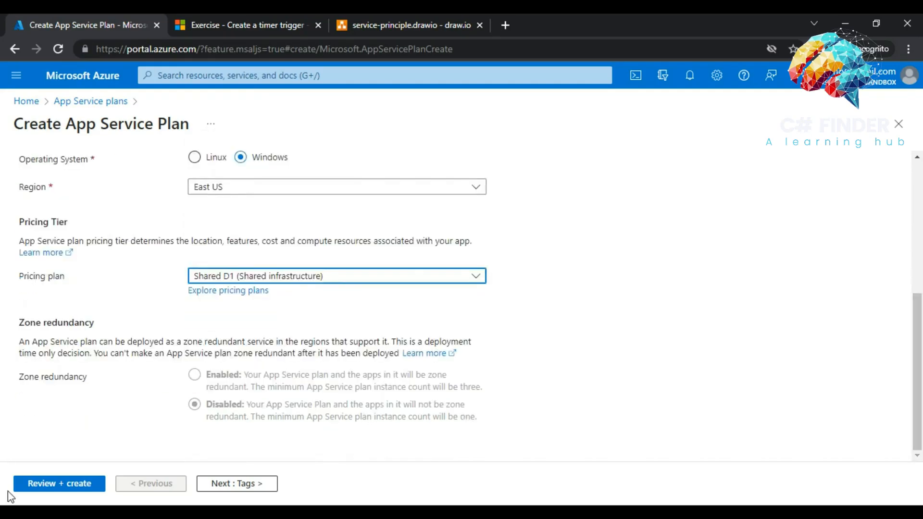
- Review the asp-learn-eu-d plan summary and create it, waiting for the deployment to complete
left_click(35, 490)
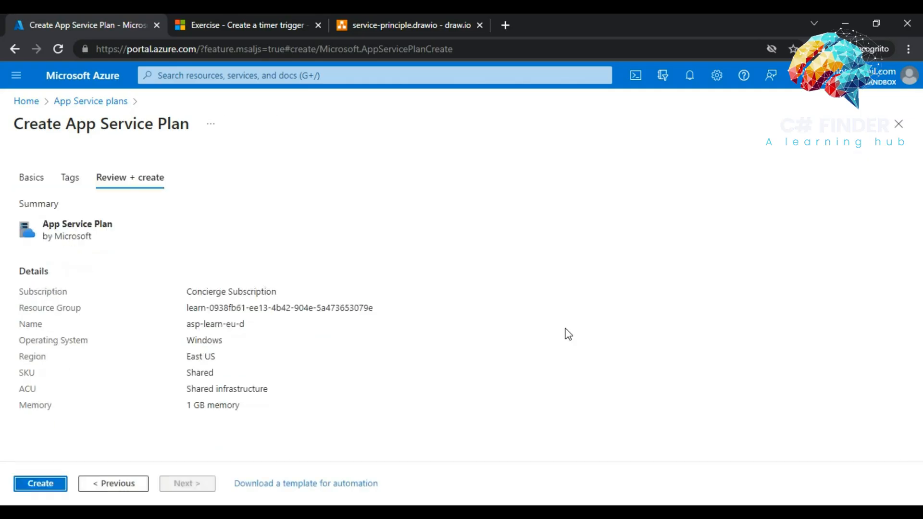
left_click(27, 486)
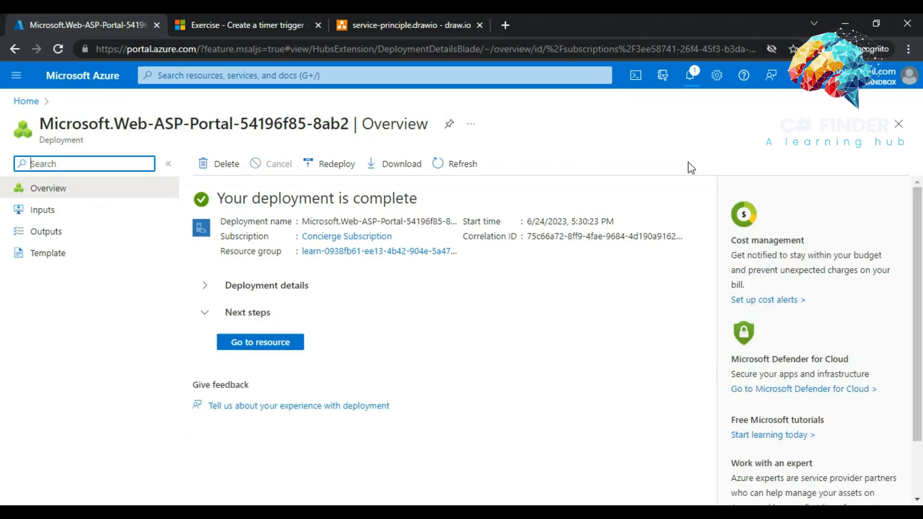
- Open the new asp-learn-eu-d plan (Windows, D1, 0 apps) and compare it with the diagram's Region-1 box
left_click(257, 347)
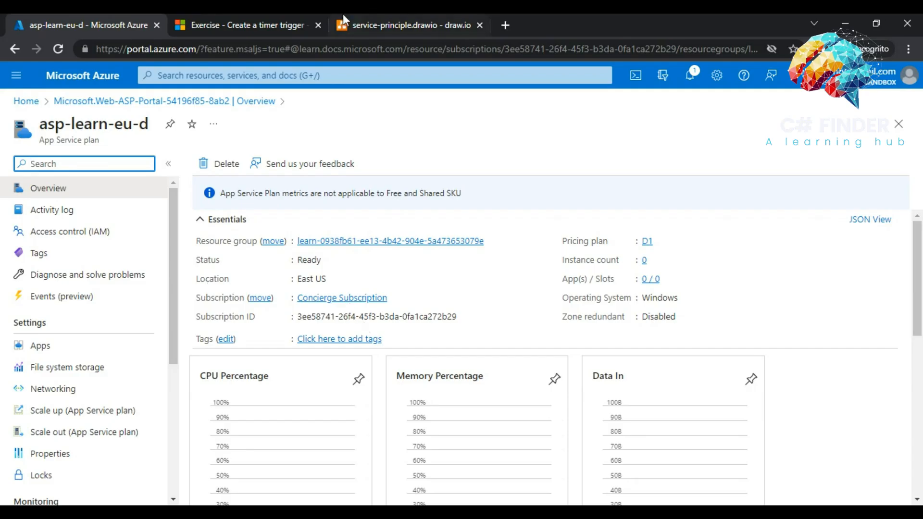
left_click(380, 26)
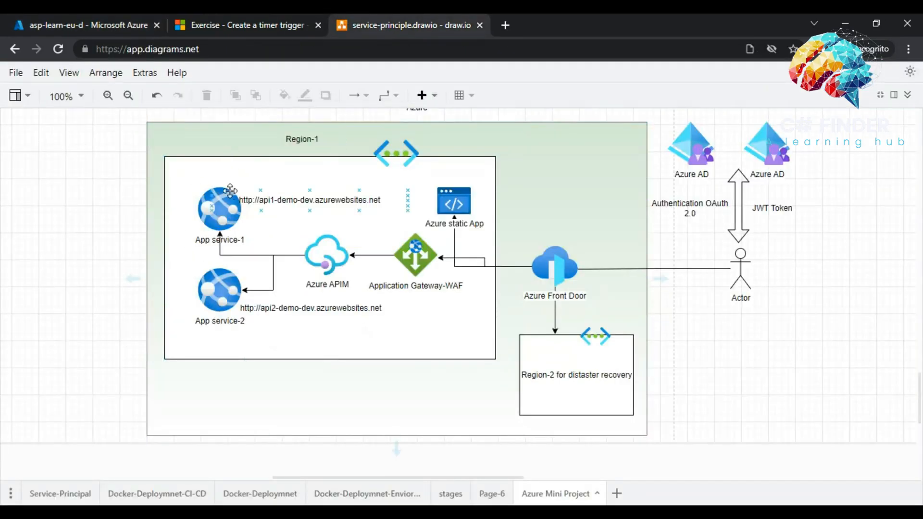
left_click(198, 336)
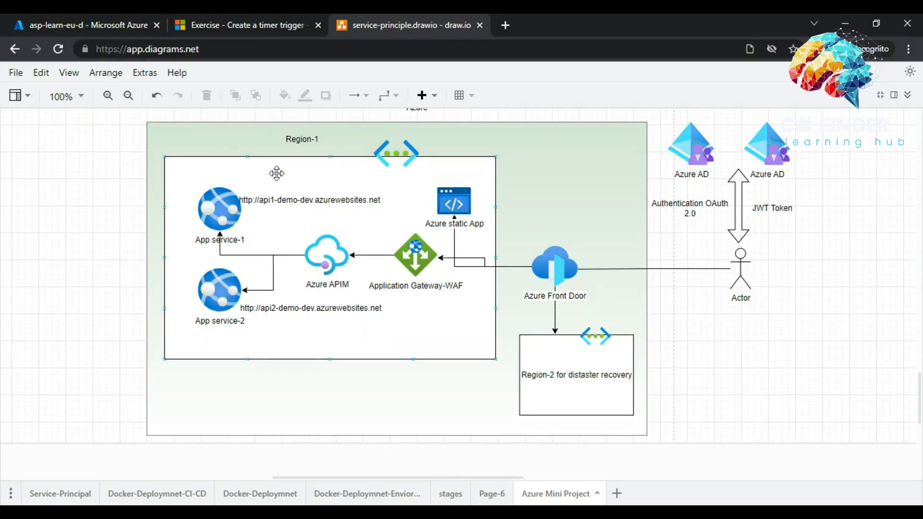
left_click(233, 19)
left_click(402, 16)
left_click(63, 19)
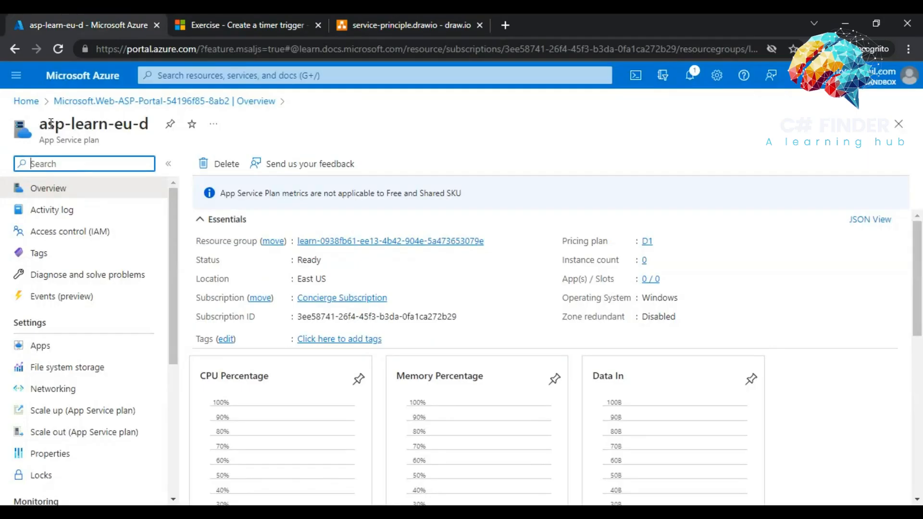
left_click_drag(40, 124, 100, 126)
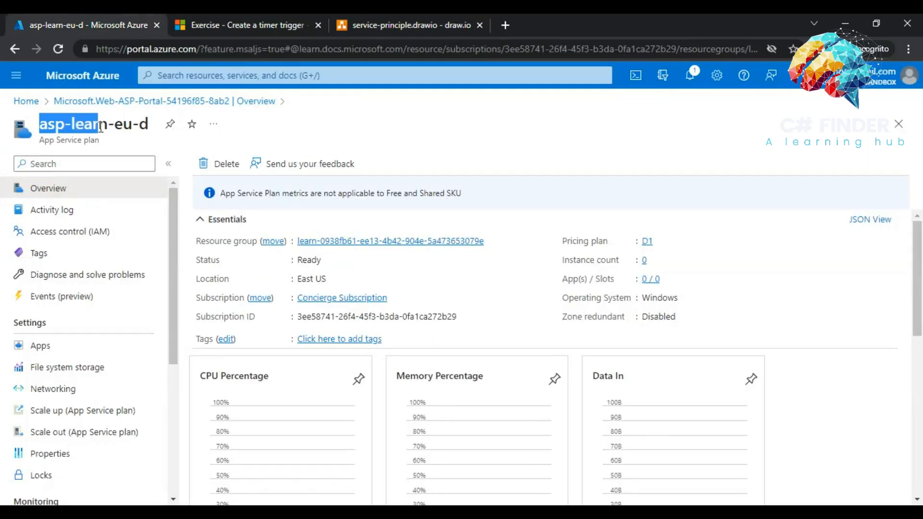
left_click(404, 19)
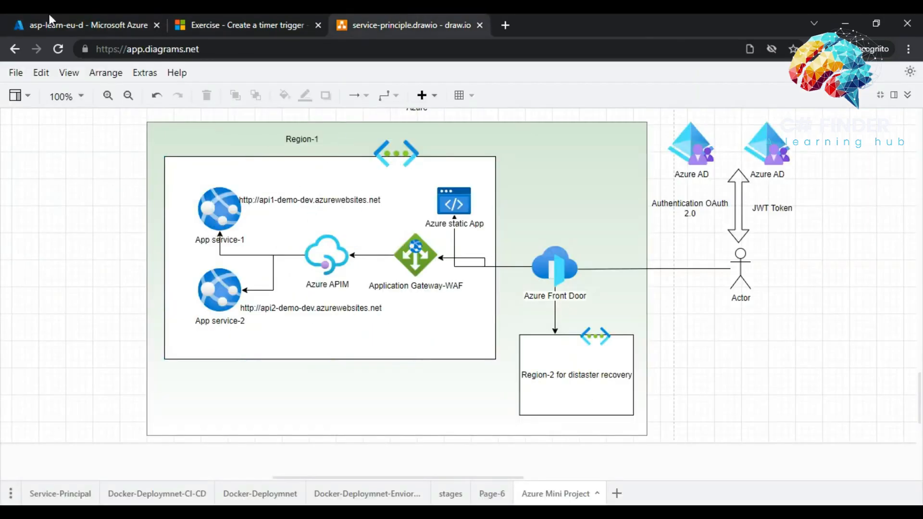
left_click(58, 23)
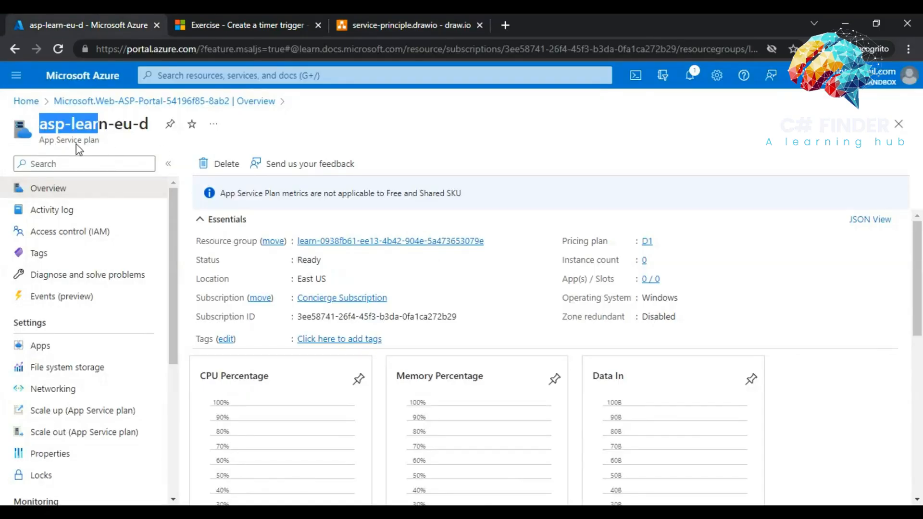
- From the portal Home, search 'app service' and open the empty App Services list
left_click(26, 102)
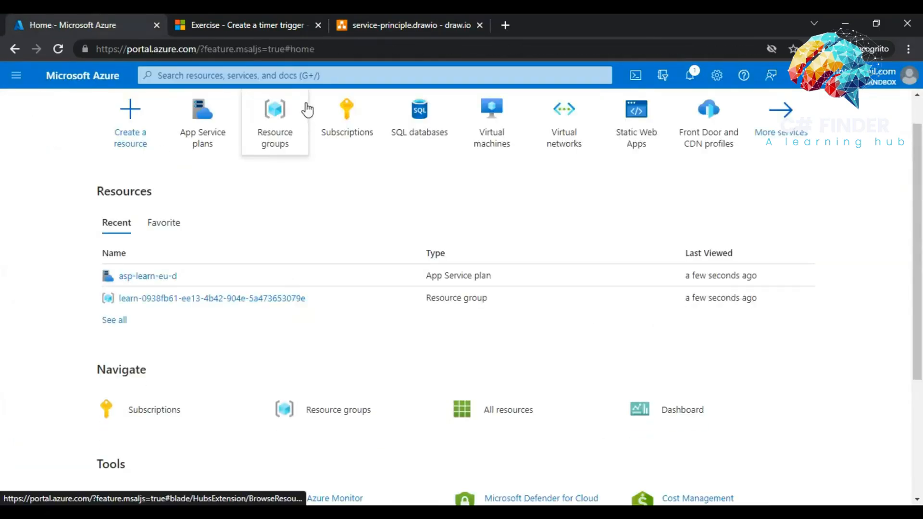
left_click(309, 76)
type("app ")
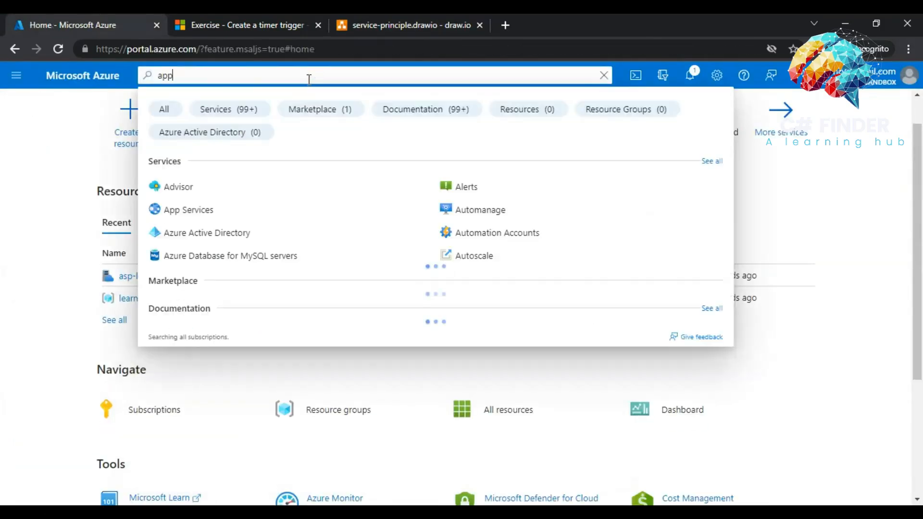
type("se")
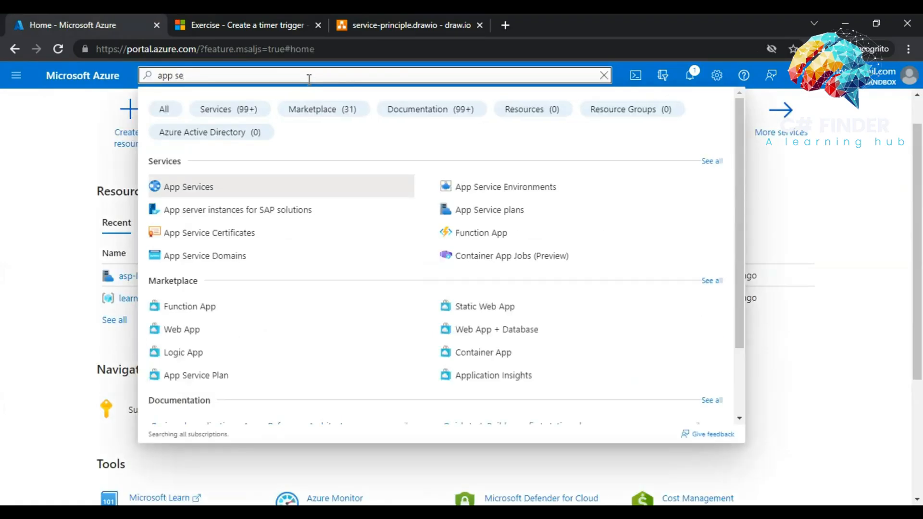
type("rvice")
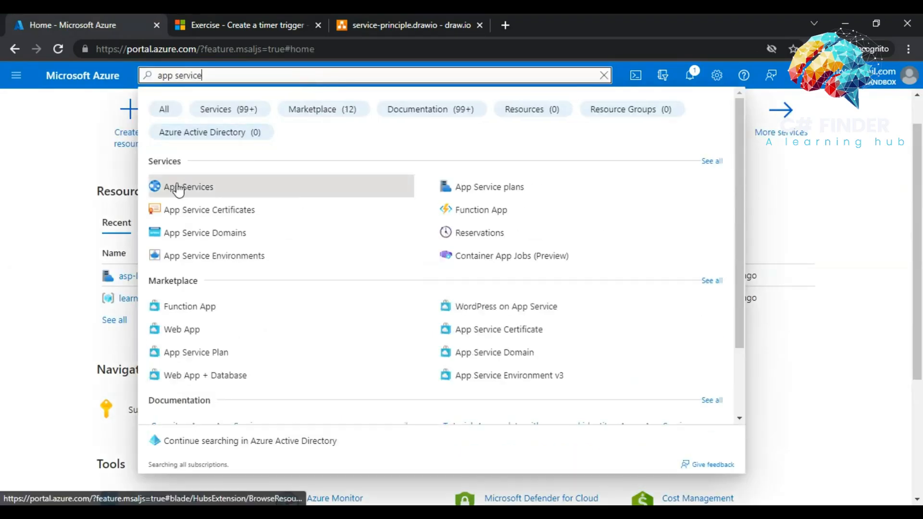
left_click(177, 187)
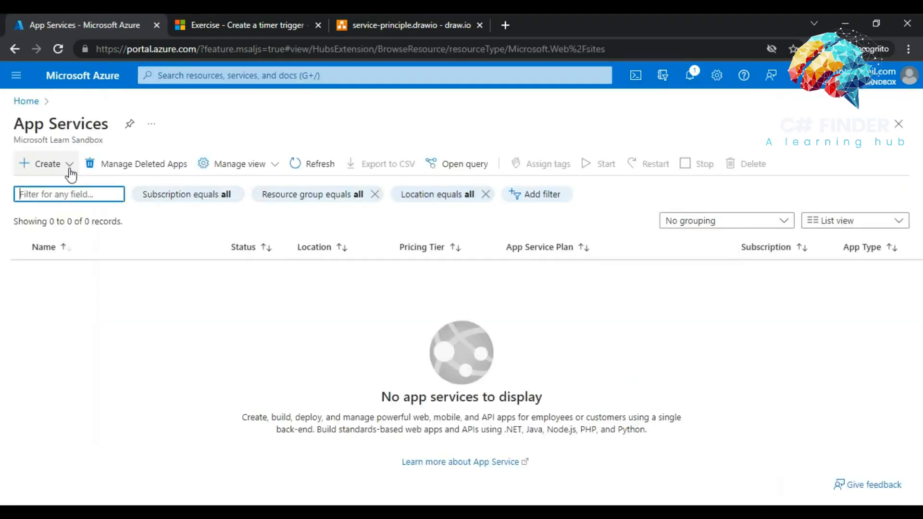
- Start a new Web App under Concierge Subscription in the existing learn sandbox resource group
left_click(70, 165)
left_click(49, 186)
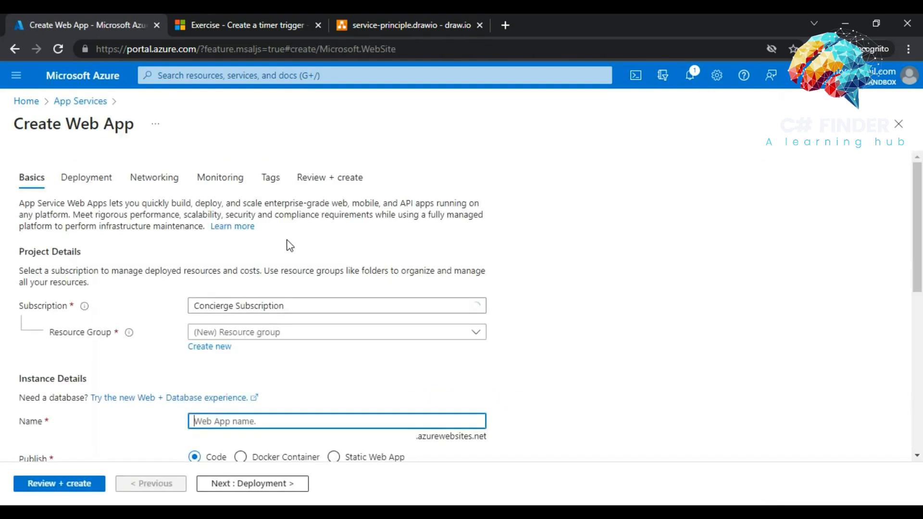
left_click(307, 335)
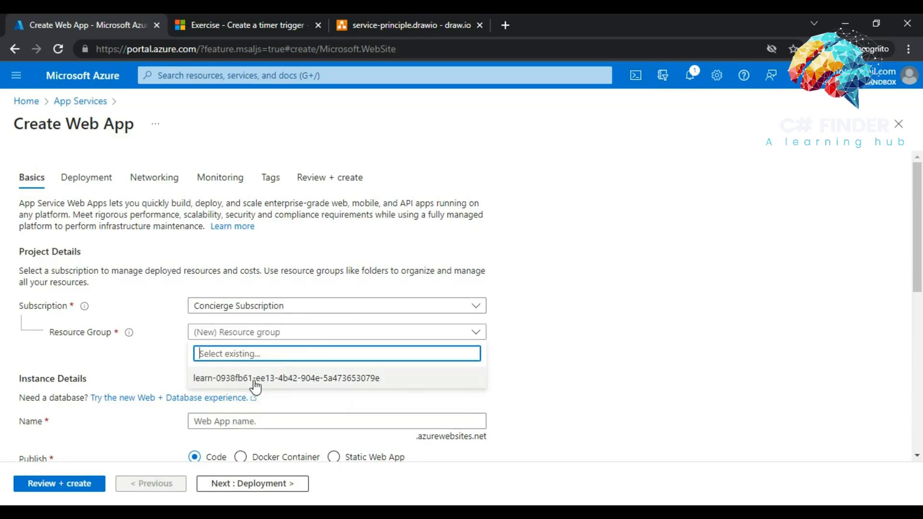
left_click(254, 384)
left_click(289, 421)
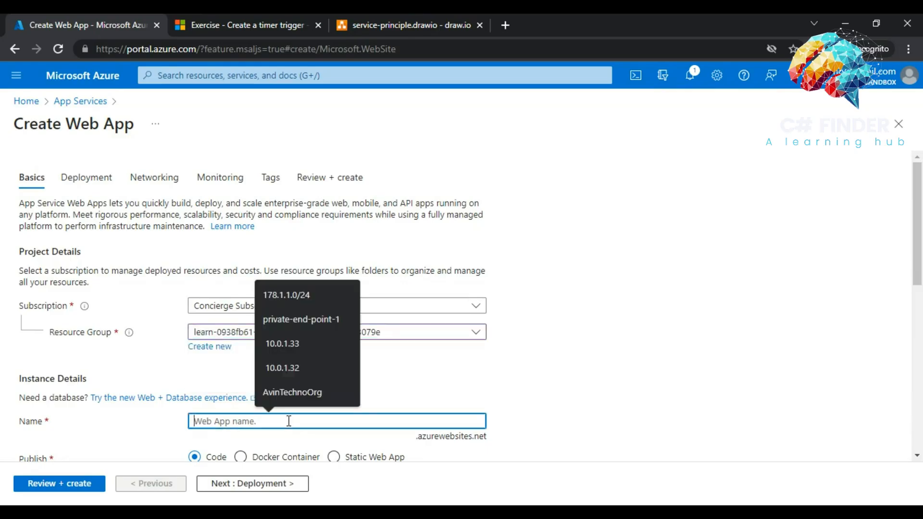
left_click(472, 388)
left_click(266, 14)
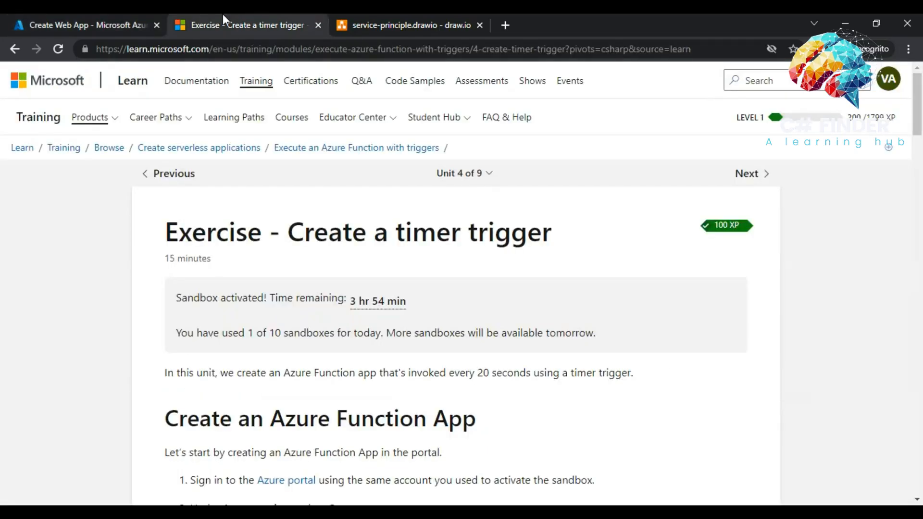
left_click(383, 14)
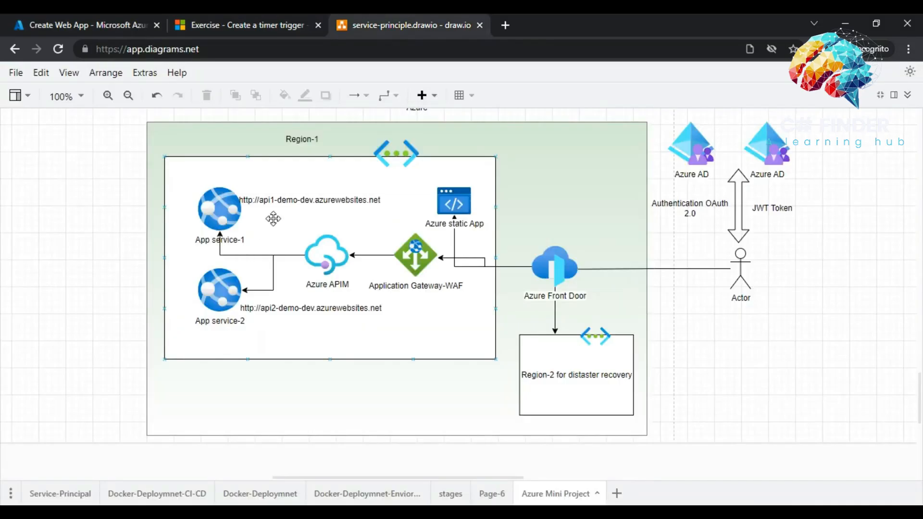
left_click(55, 14)
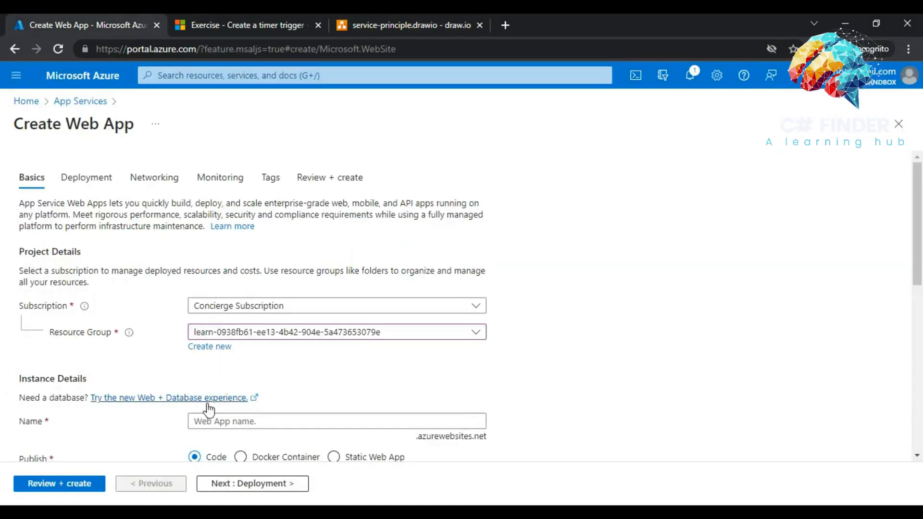
- Name the new web app app1-demo-dev
left_click(202, 420)
type("app1")
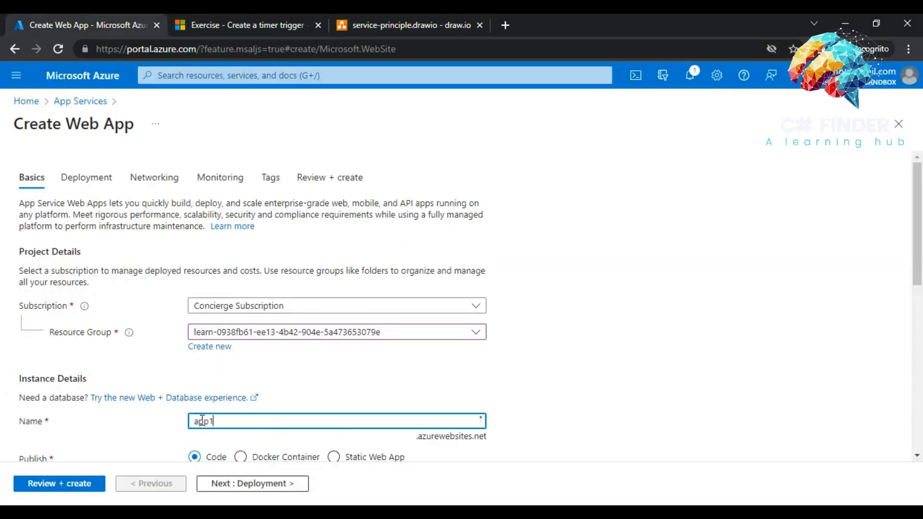
type("-demo-dev")
left_click_drag(919, 274, 919, 339)
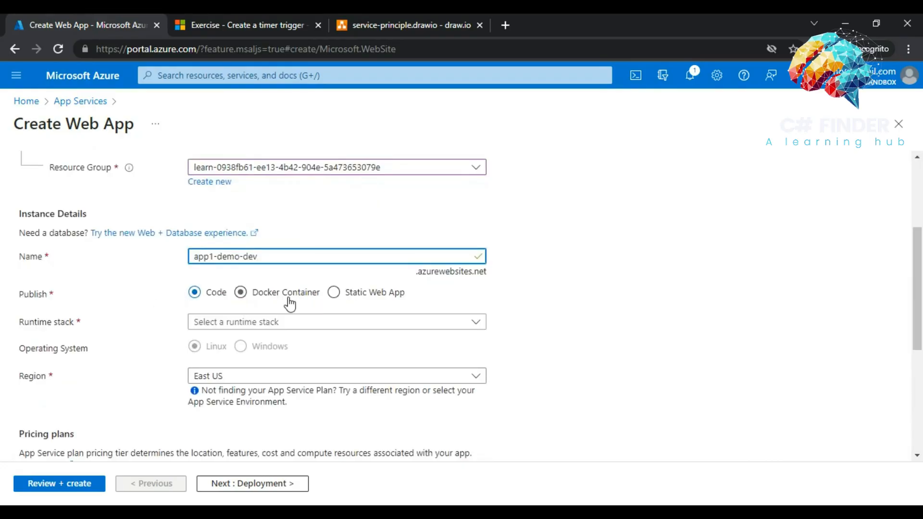
- Choose the .NET 6 (LTS) runtime, keeping Windows and the asp-learn-eu-d (D1) plan
left_click(218, 326)
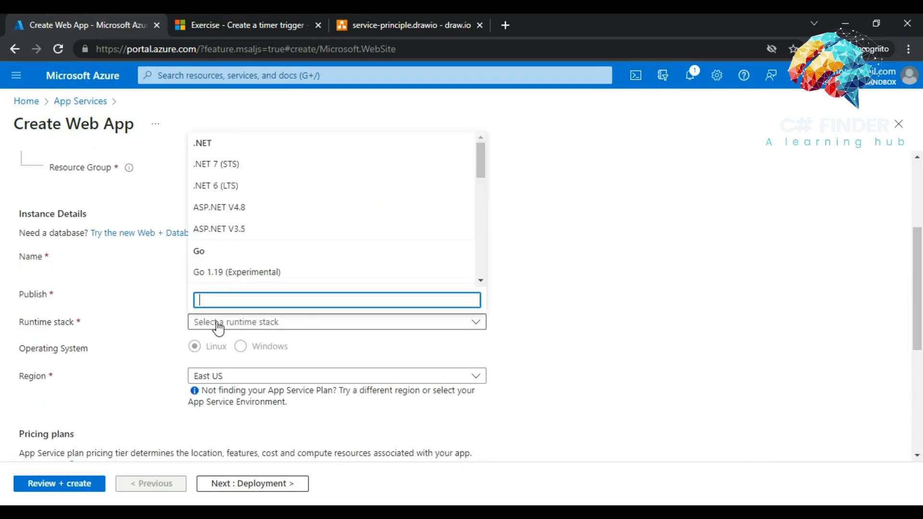
left_click(224, 186)
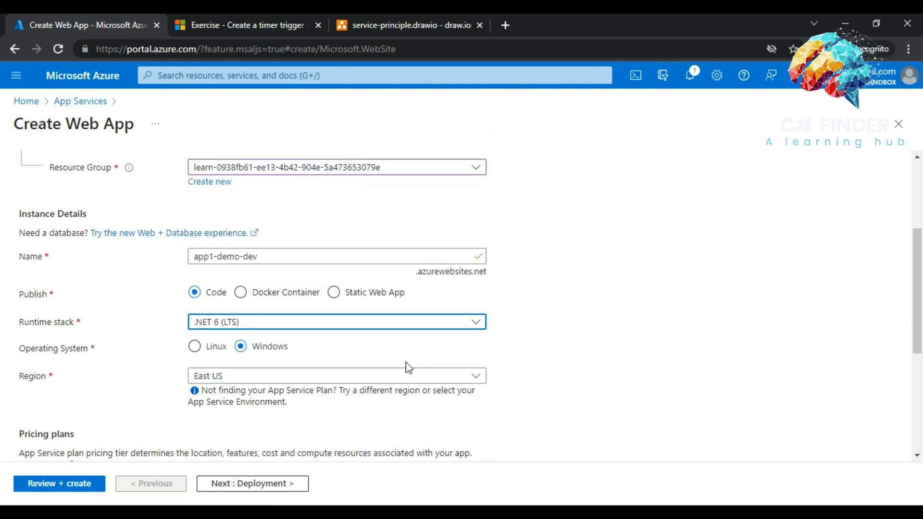
left_click_drag(919, 328, 902, 385)
scroll(901, 384, "down", 2)
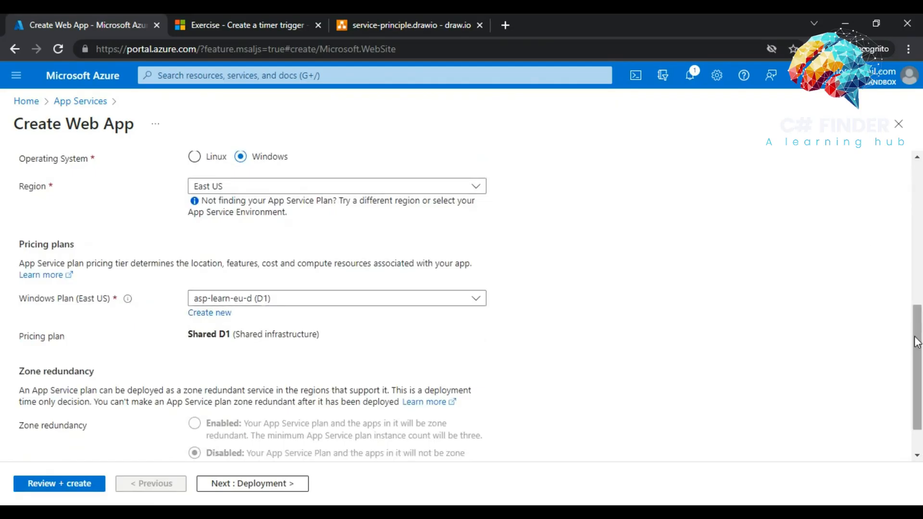
scroll(879, 226, "down", 1)
scroll(887, 193, "up", 8)
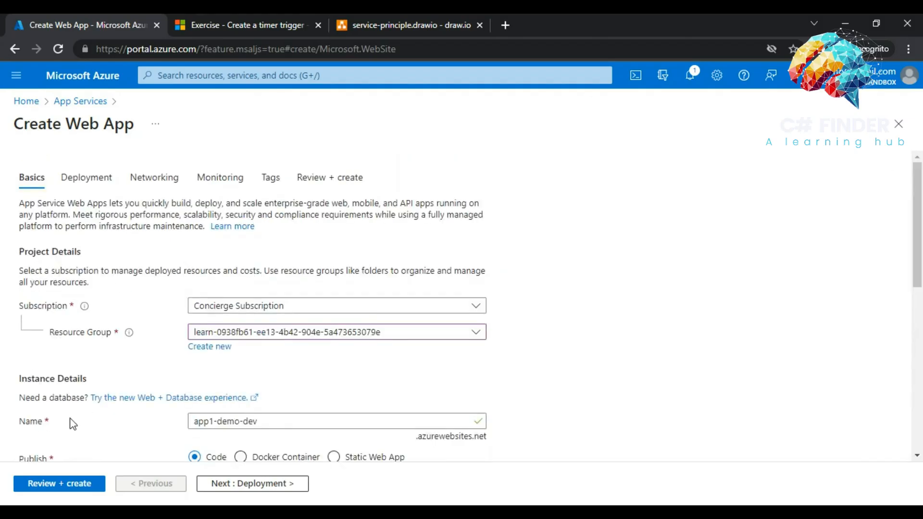
- Check the Deployment tab, then review and create the app1-demo-dev web app
left_click(72, 195)
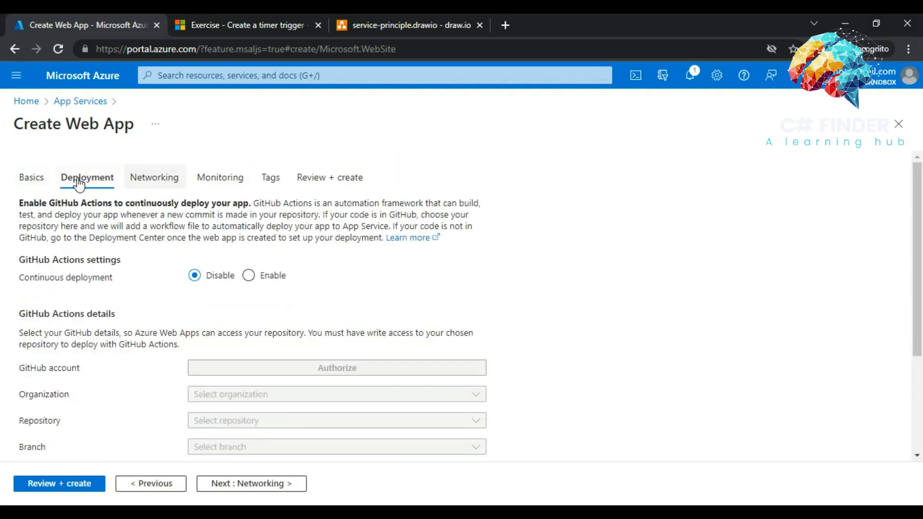
left_click(29, 179)
left_click(67, 485)
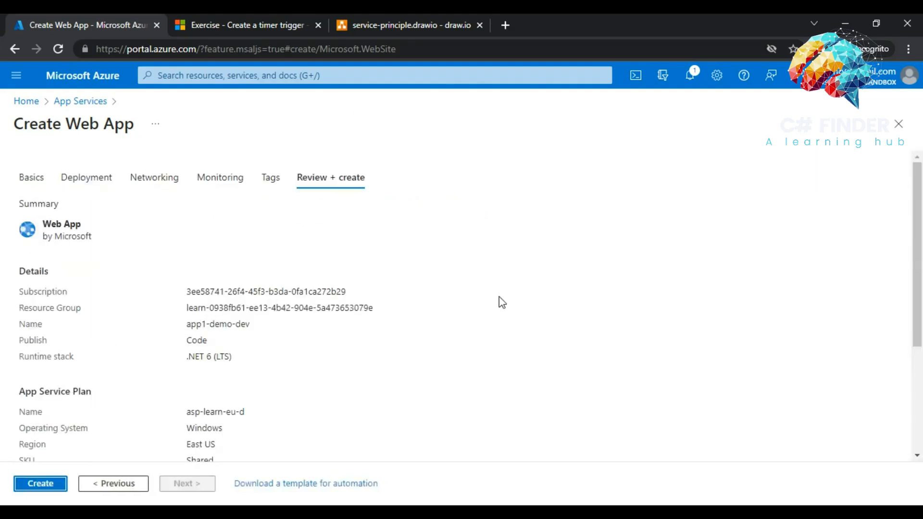
left_click(40, 484)
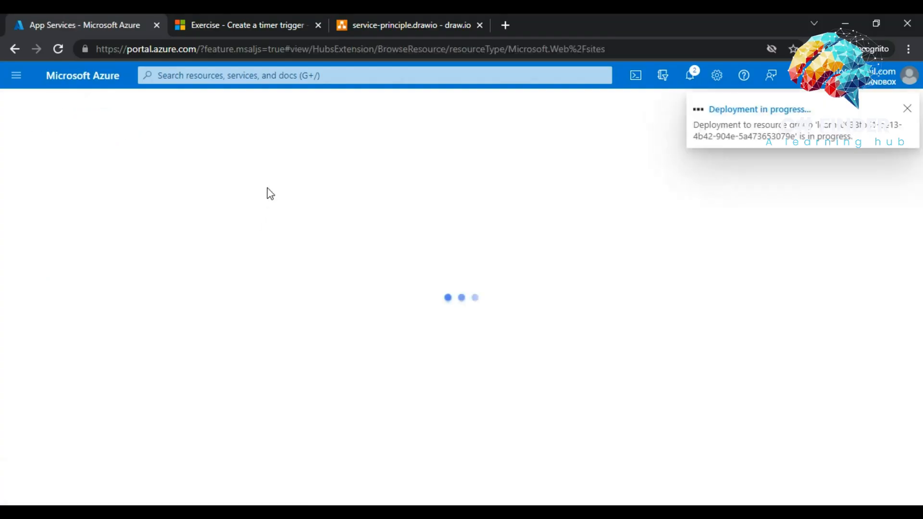
- Compare with the architecture diagram while app1-demo-dev deploys, then open the succeeded web app
left_click(414, 21)
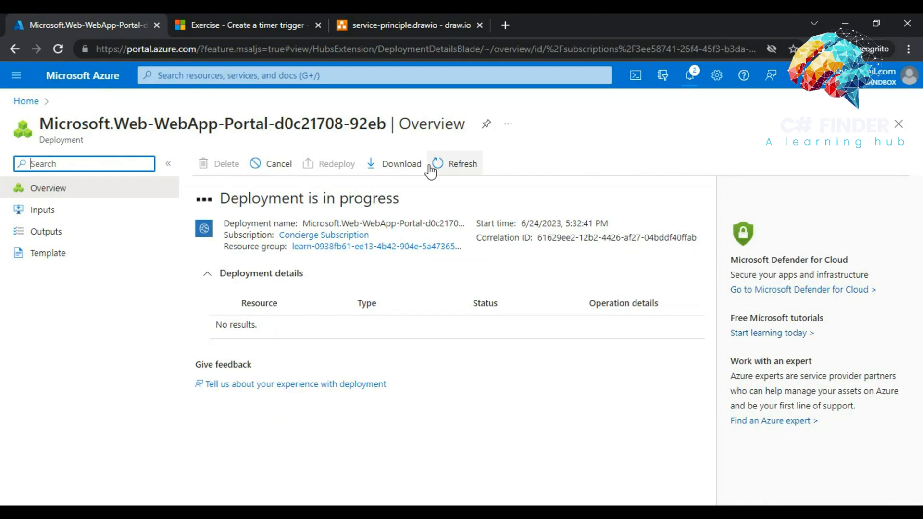
left_click(411, 22)
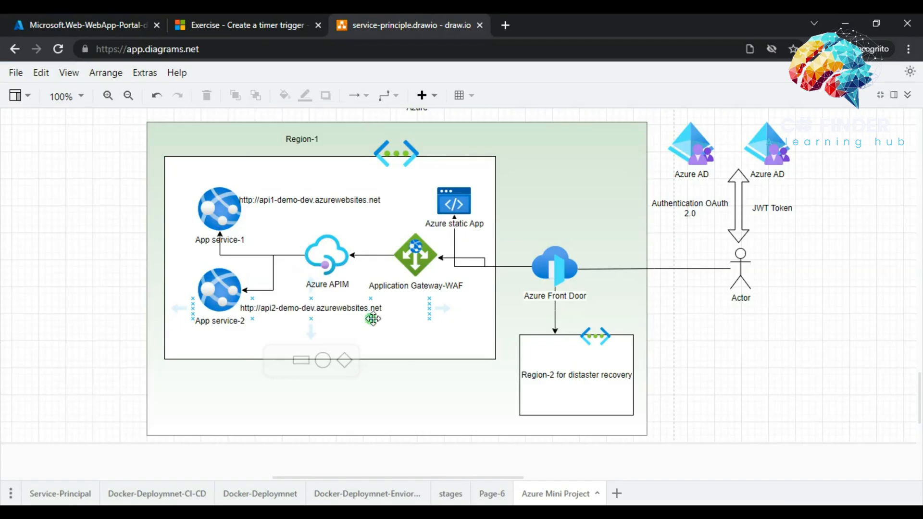
left_click(79, 24)
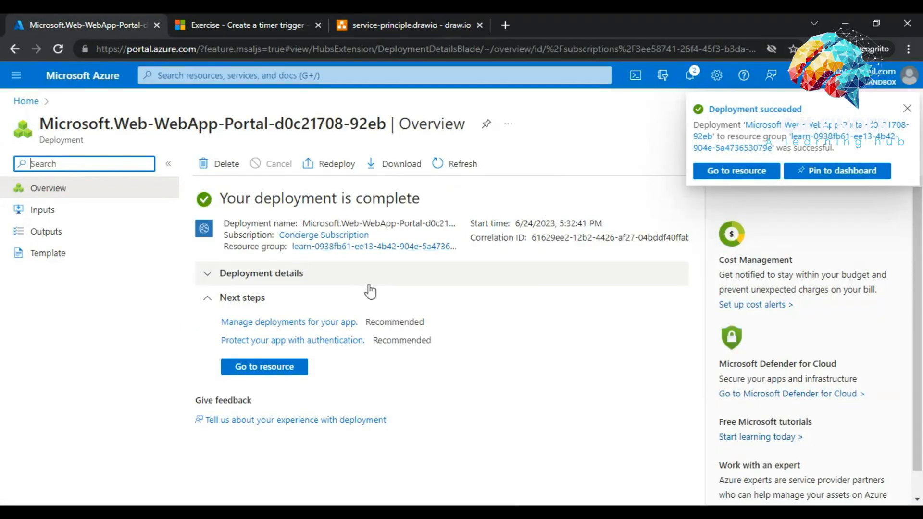
left_click(254, 368)
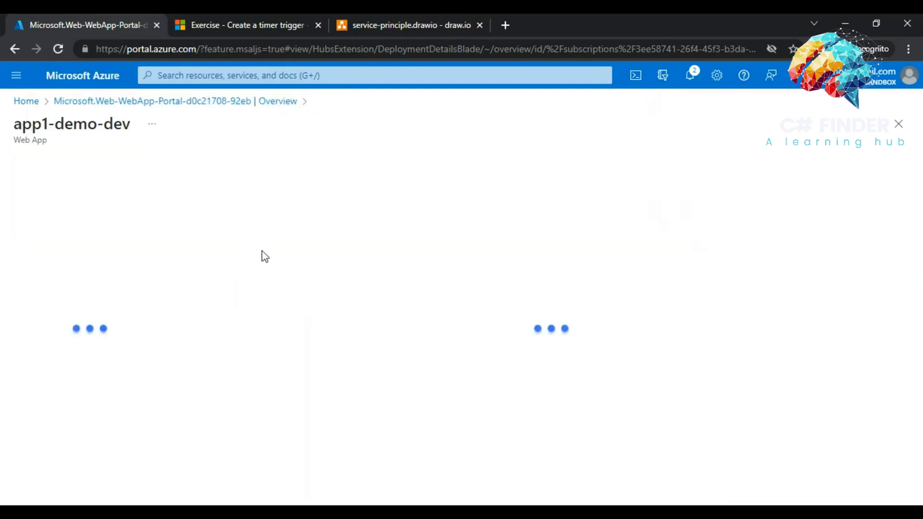
- Open app1-demo-dev's placeholder site in a new tab, check its address, then return to portal Home
triple_click(110, 123)
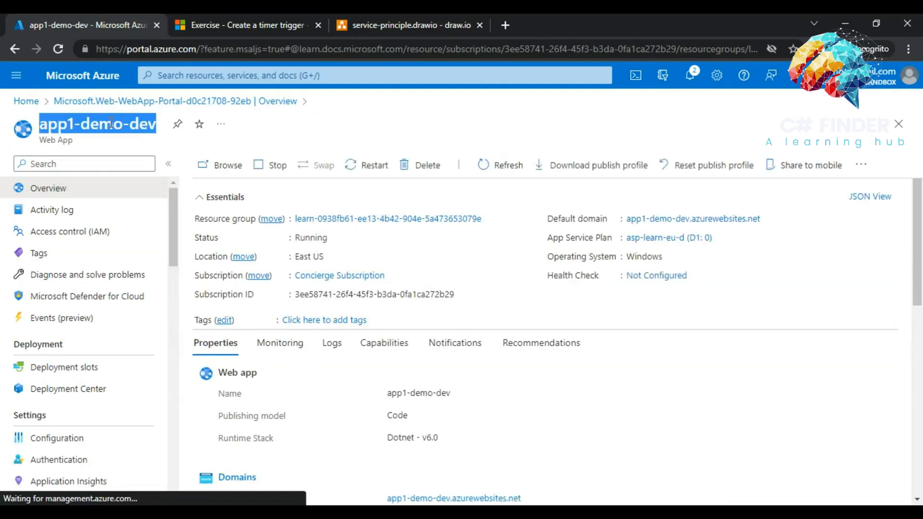
left_click(215, 166)
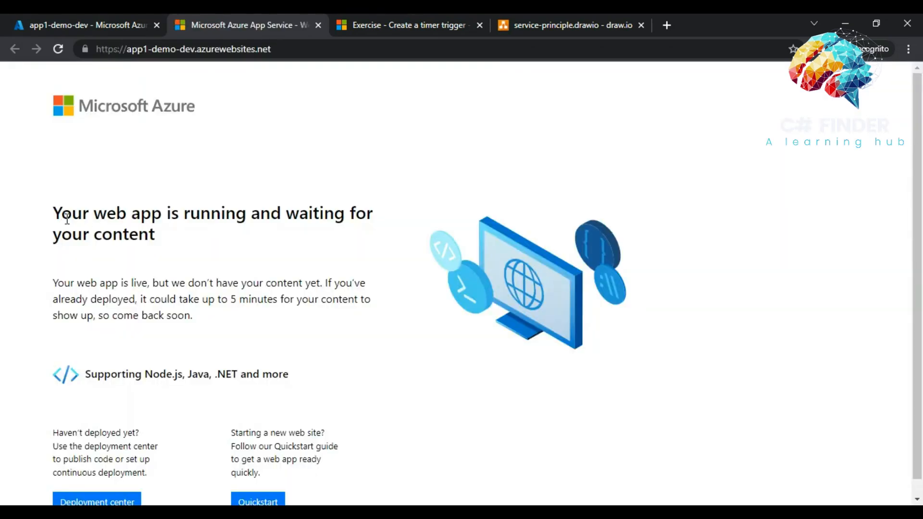
left_click_drag(72, 213, 89, 212)
left_click(185, 49)
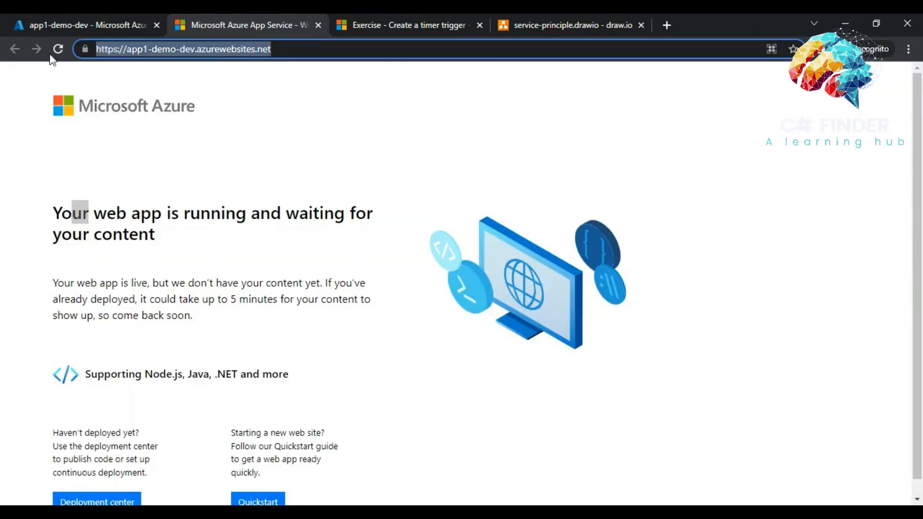
left_click(115, 232)
left_click(81, 19)
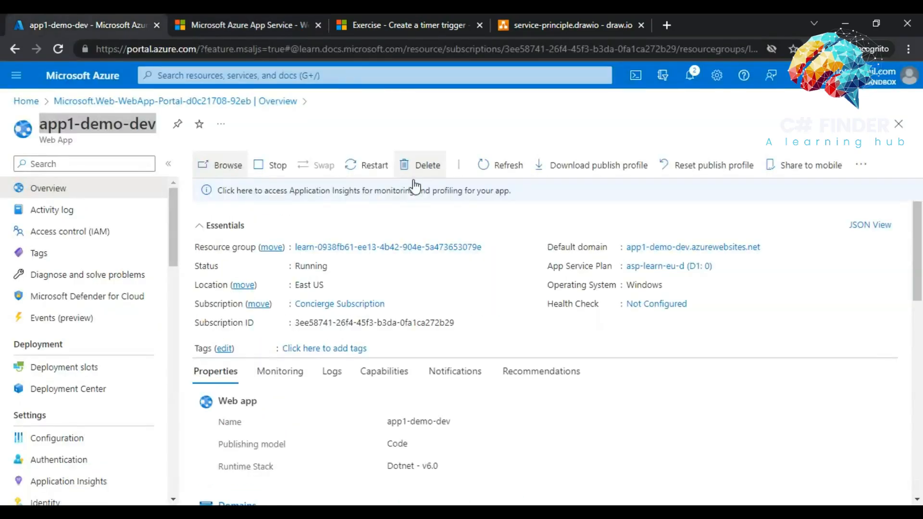
left_click(24, 101)
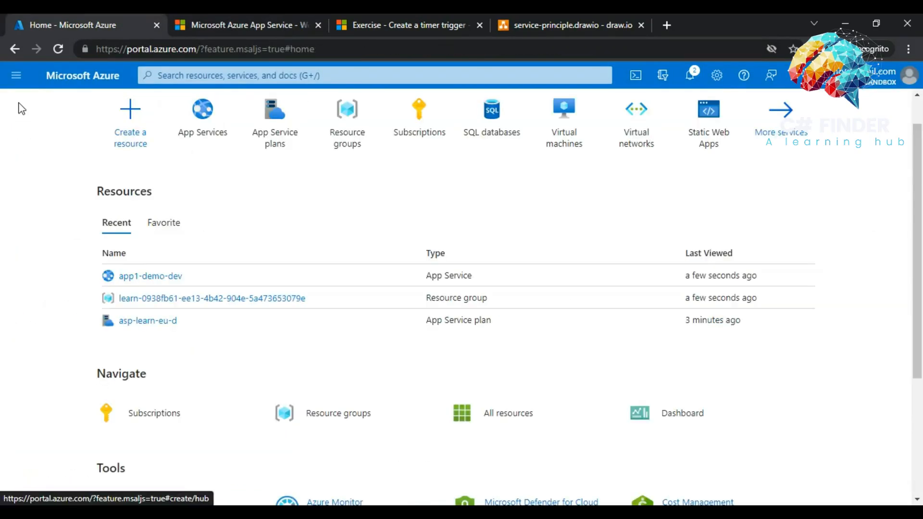
- Start a new web app in the sandbox resource group named app2-demo-dev
left_click(196, 135)
left_click(45, 164)
left_click(52, 186)
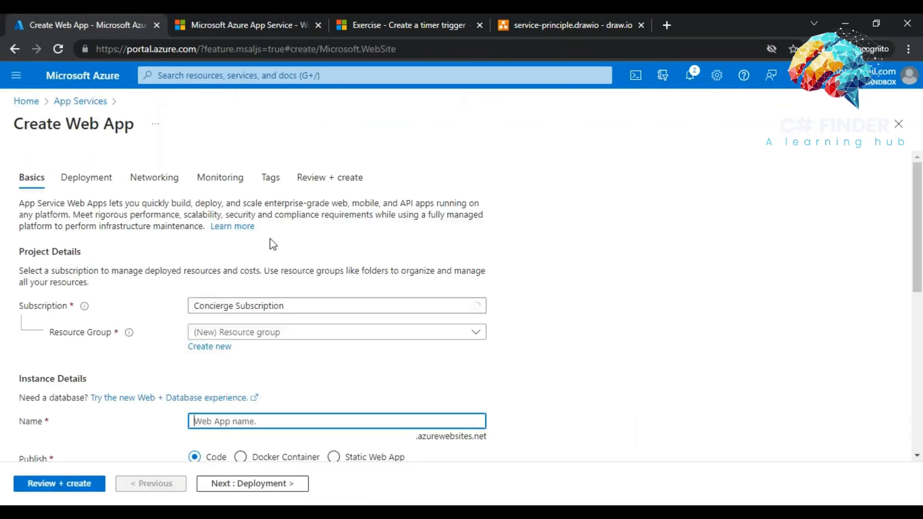
left_click(269, 332)
left_click(259, 350)
left_click(269, 421)
type("app1-demo-dev")
left_click(213, 421)
key("BackSpace")
type("2")
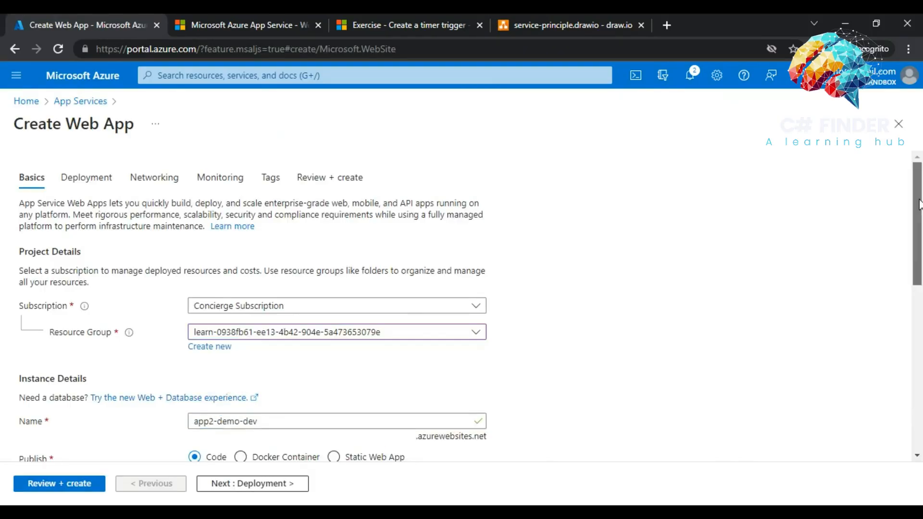
- Choose the .NET 6 (LTS) runtime and East US region, then review and create the app
left_click_drag(917, 207, 917, 318)
left_click(241, 210)
left_click(219, 298)
left_click(221, 262)
left_click(211, 304)
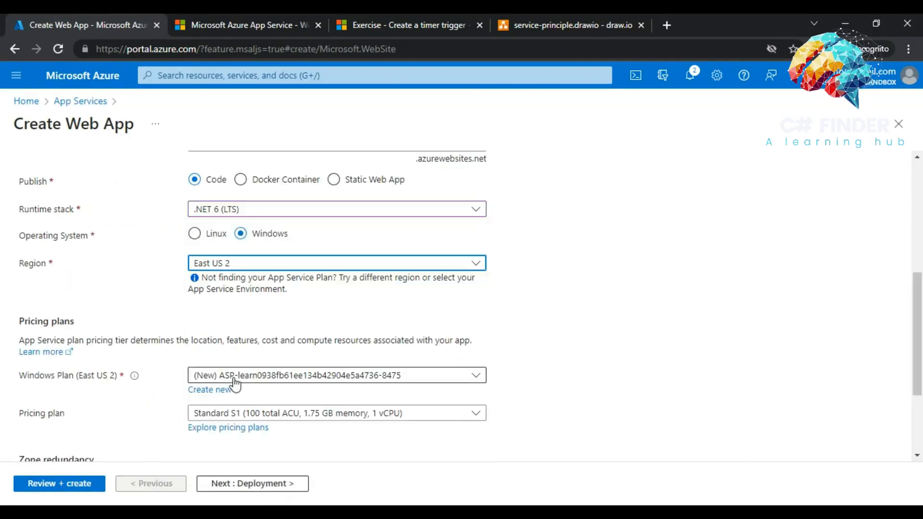
left_click(240, 264)
type("east")
left_click(208, 417)
left_click(59, 483)
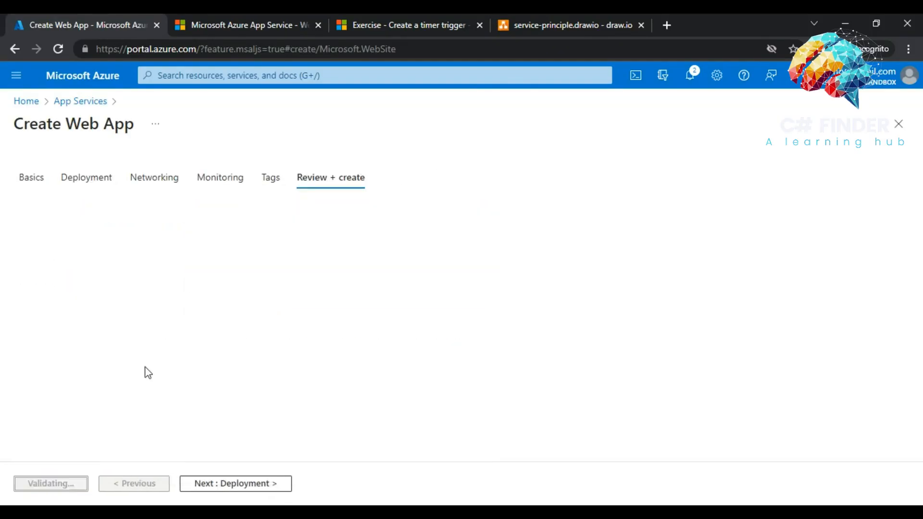
left_click(46, 482)
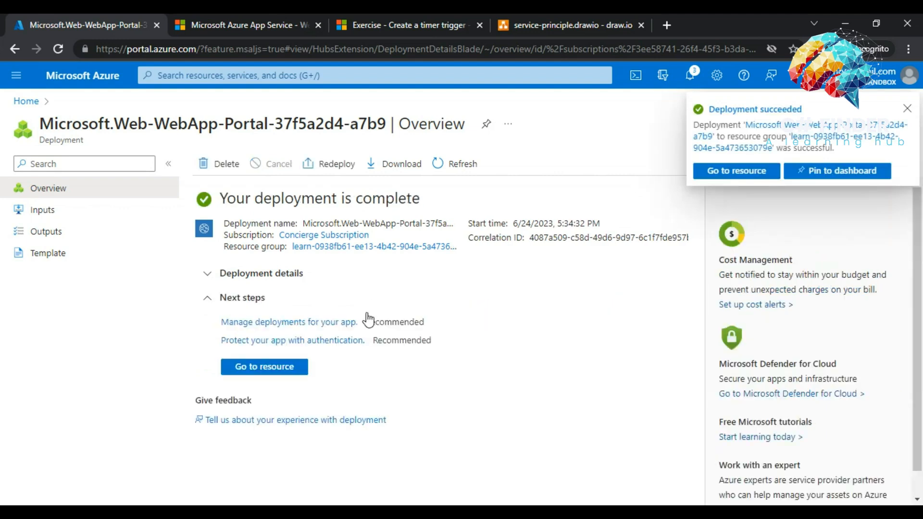
- Browse the deployed app2-demo-dev site, then return to the Learn timer-trigger exercise
left_click(264, 366)
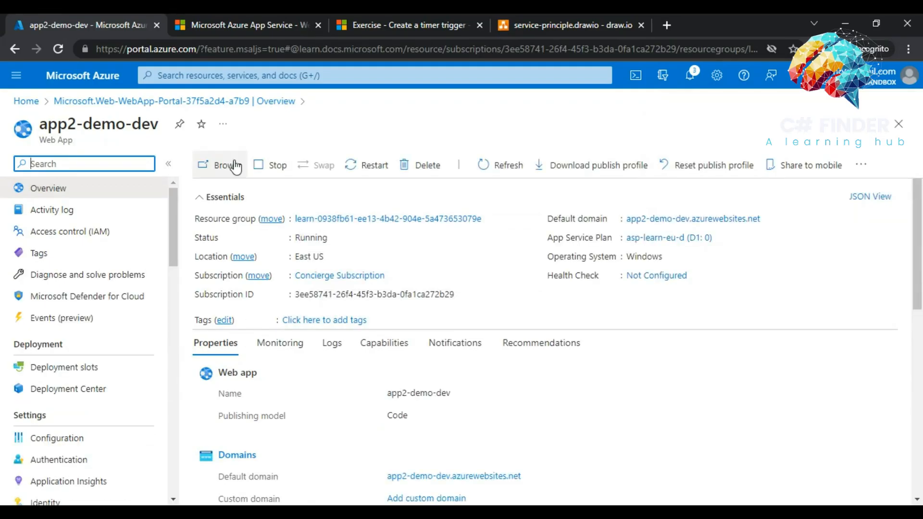
left_click(229, 165)
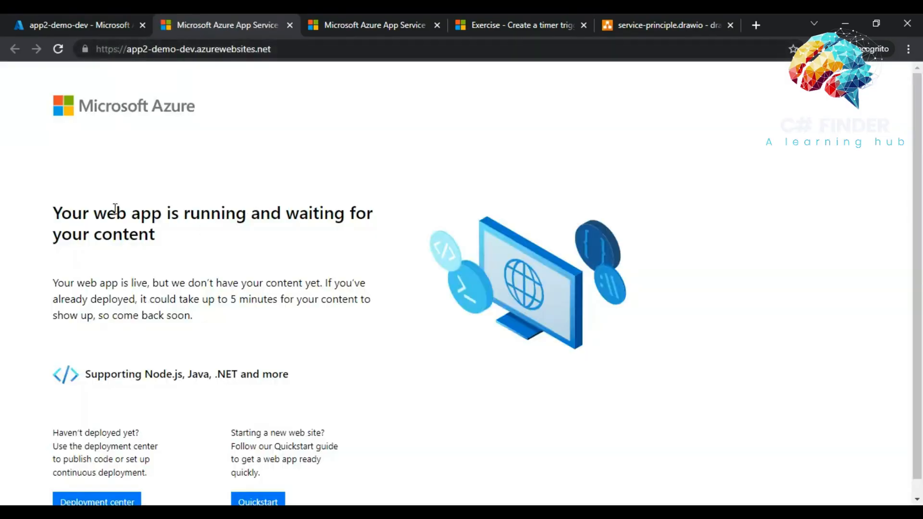
left_click_drag(115, 207, 235, 211)
left_click(493, 21)
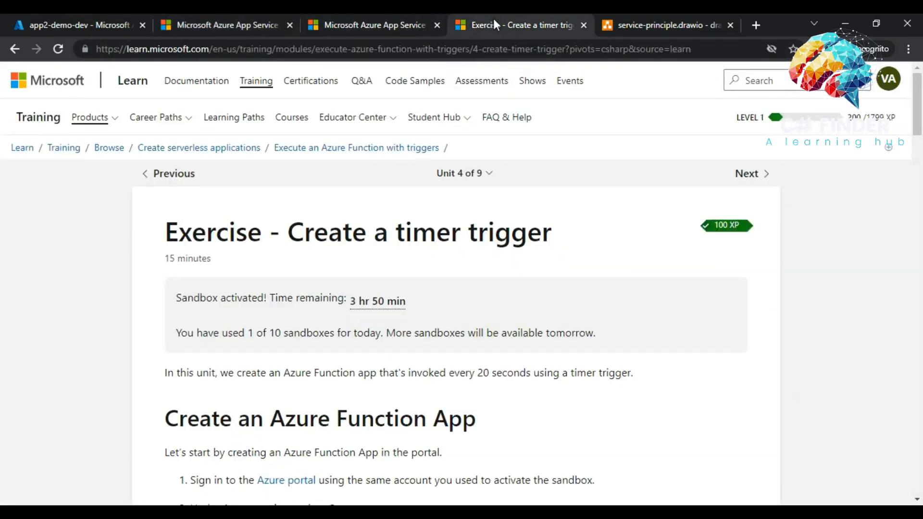